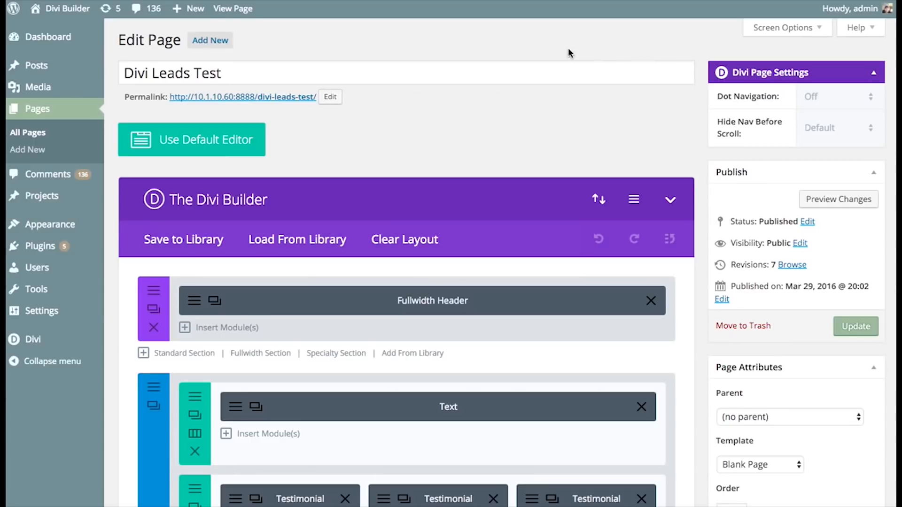
View the live Divi Leads Test page and examine its full layout from the header to the free-quote section
{"action": "left_click", "coordinate": [236, 10]}
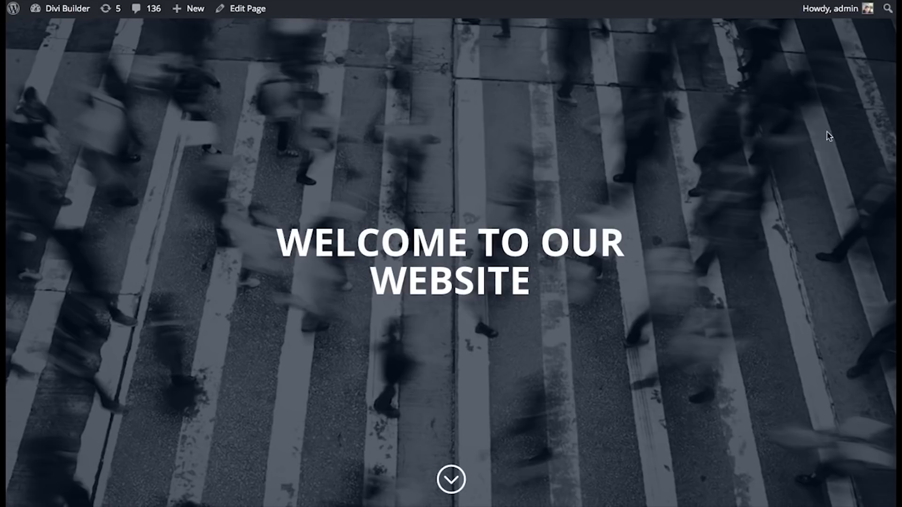
{"action": "scroll", "coordinate": [872, 188], "scroll_direction": "down", "scroll_amount": 10}
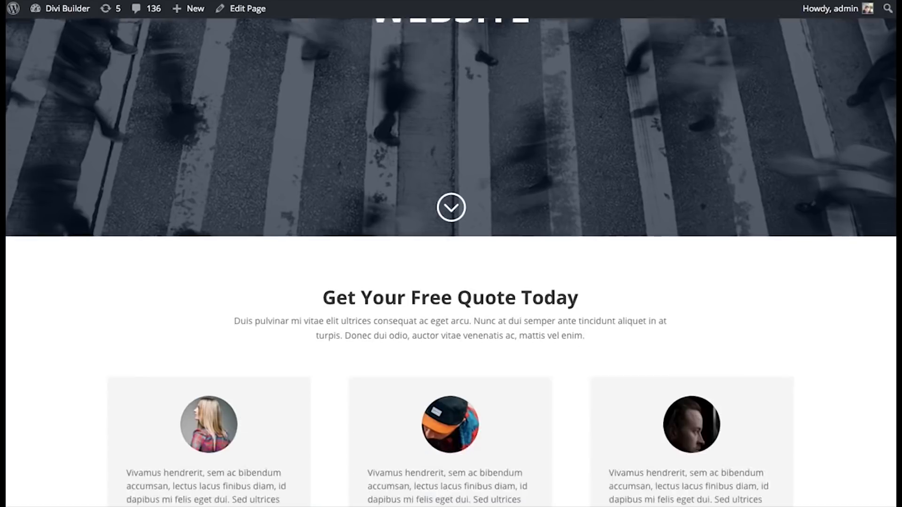
{"action": "scroll", "coordinate": [517, 377], "scroll_direction": "down", "scroll_amount": 4}
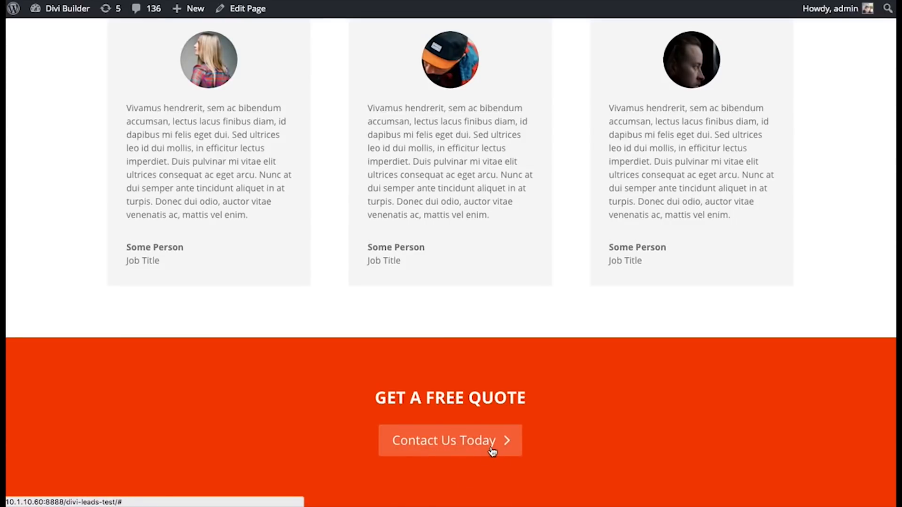
{"action": "scroll", "coordinate": [554, 413], "scroll_direction": "up", "scroll_amount": 15}
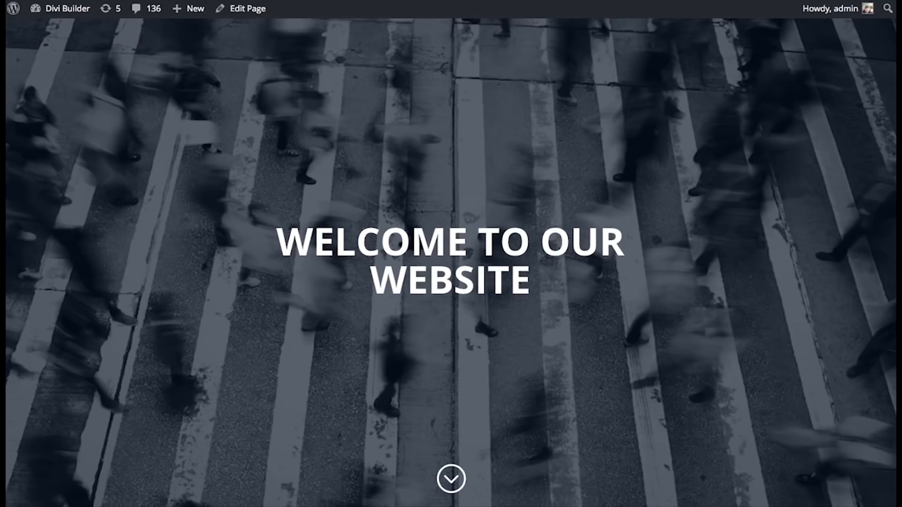
{"action": "scroll", "coordinate": [451, 263], "scroll_direction": "down", "scroll_amount": 9}
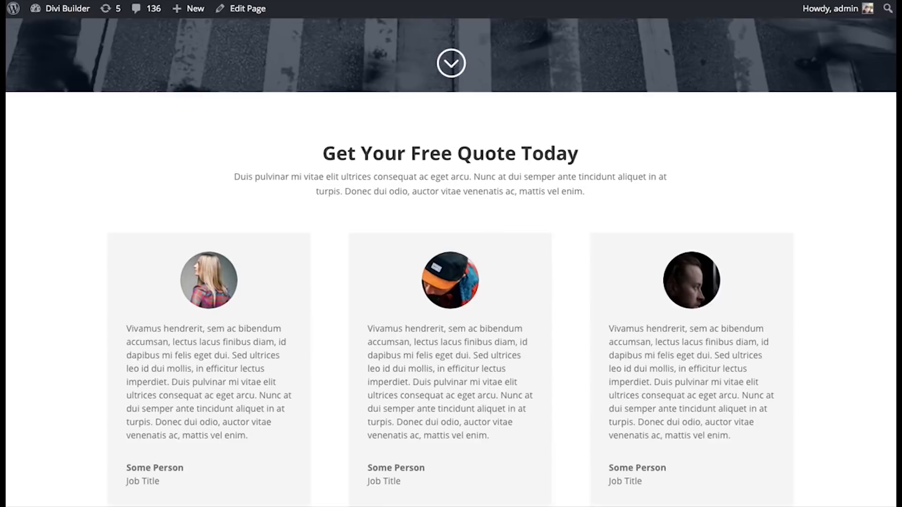
{"action": "scroll", "coordinate": [451, 263], "scroll_direction": "down", "scroll_amount": 2}
{"action": "scroll", "coordinate": [451, 263], "scroll_direction": "up", "scroll_amount": 1}
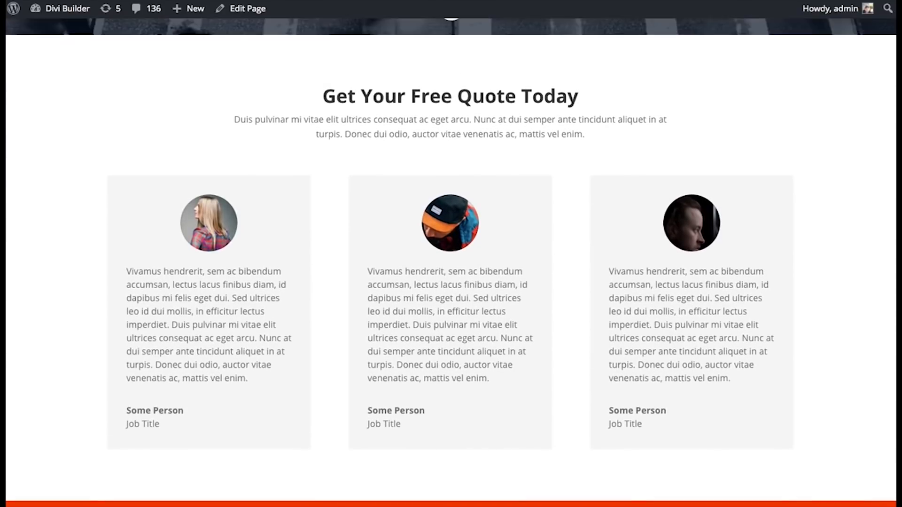
{"action": "scroll", "coordinate": [451, 263], "scroll_direction": "down", "scroll_amount": 2}
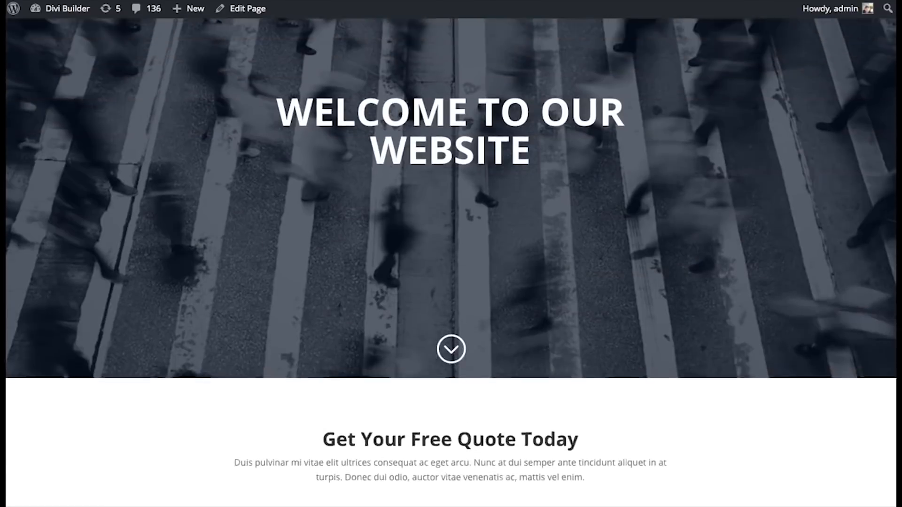
Examine the "Welcome to Our Website" heading, and go down from the header to review the testimonials and the "Contact Us Today" call to action
{"action": "scroll", "coordinate": [451, 263], "scroll_direction": "up", "scroll_amount": 3}
{"action": "left_click_drag", "start_coordinate": [276, 242], "coordinate": [552, 286]}
{"action": "left_click", "coordinate": [551, 287]}
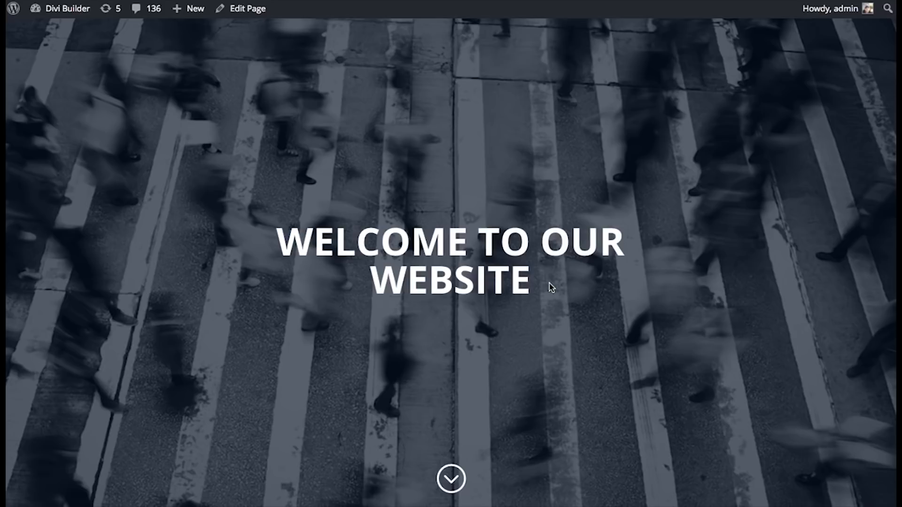
{"action": "mouse_move", "coordinate": [539, 282]}
{"action": "left_mouse_down"}
{"action": "mouse_move", "coordinate": [372, 282]}
{"action": "mouse_move", "coordinate": [278, 236]}
{"action": "mouse_move", "coordinate": [550, 280]}
{"action": "mouse_move", "coordinate": [535, 284]}
{"action": "left_mouse_up"}
{"action": "left_click", "coordinate": [278, 236]}
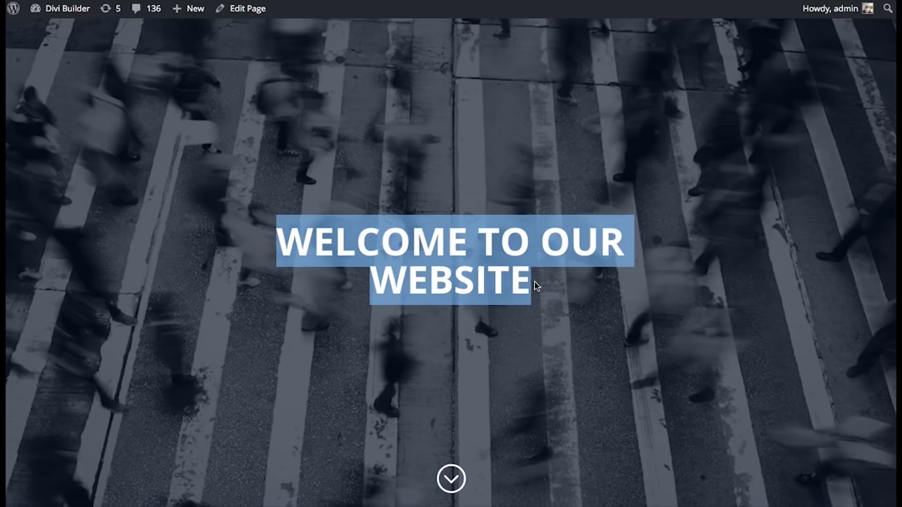
{"action": "left_click", "coordinate": [559, 370]}
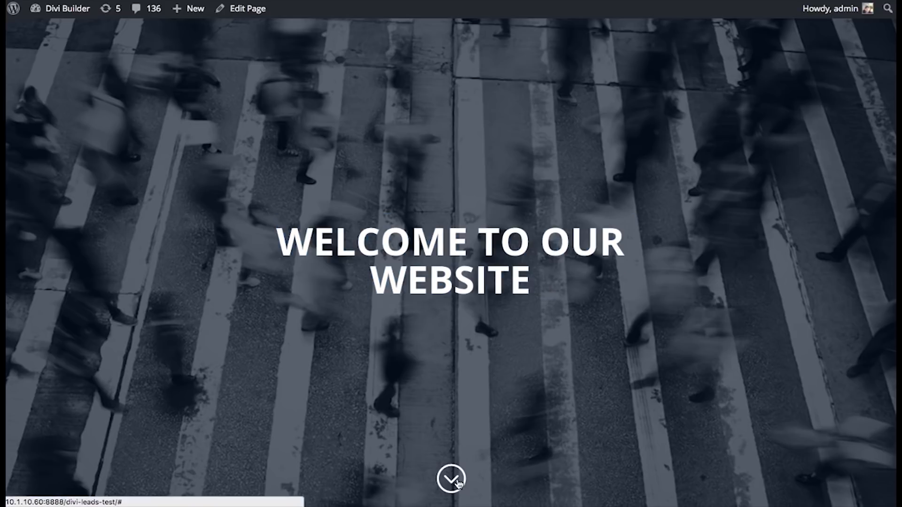
{"action": "left_click", "coordinate": [457, 480]}
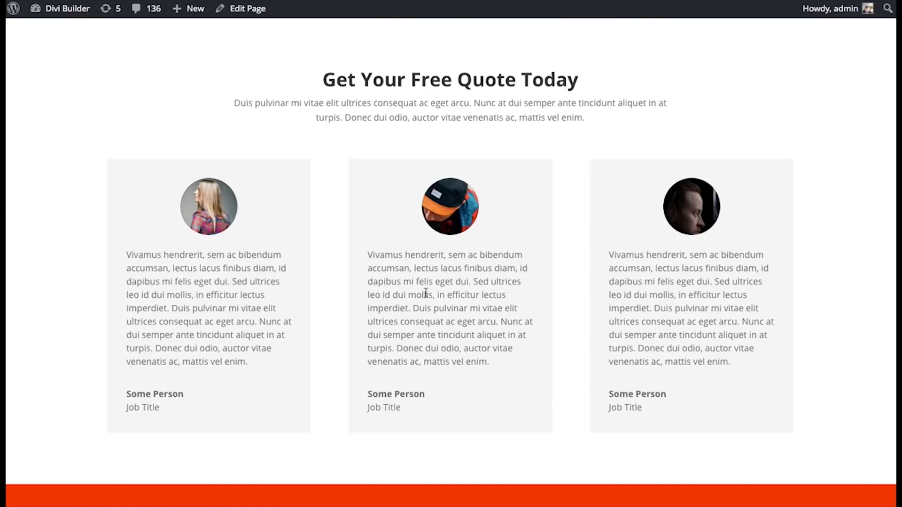
{"action": "left_click_drag", "start_coordinate": [368, 254], "coordinate": [512, 366]}
{"action": "left_click", "coordinate": [511, 368]}
{"action": "scroll", "coordinate": [470, 292], "scroll_direction": "down", "scroll_amount": 3}
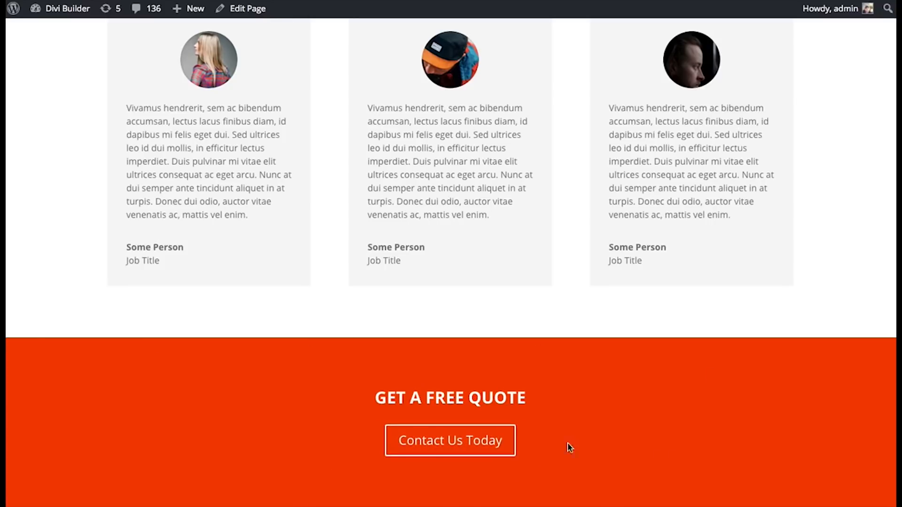
{"action": "scroll", "coordinate": [668, 465], "scroll_direction": "up", "scroll_amount": 4}
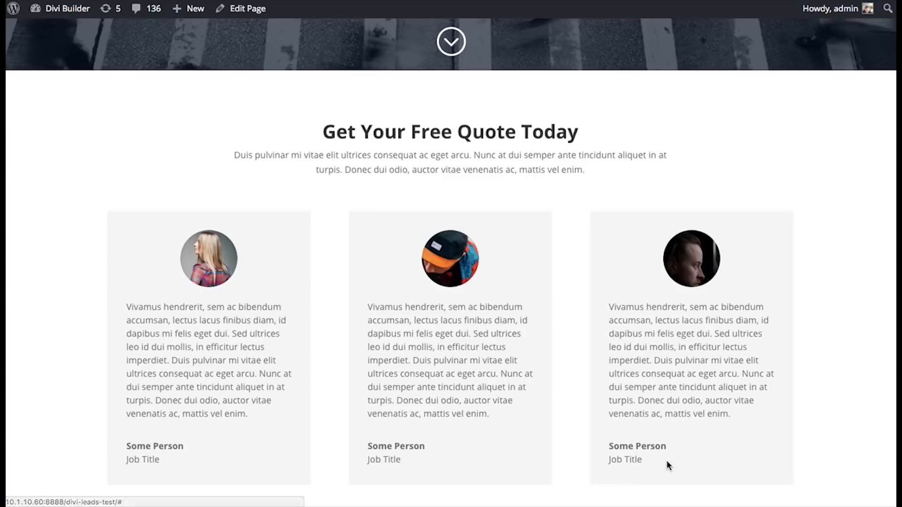
{"action": "scroll", "coordinate": [668, 465], "scroll_direction": "up", "scroll_amount": 9}
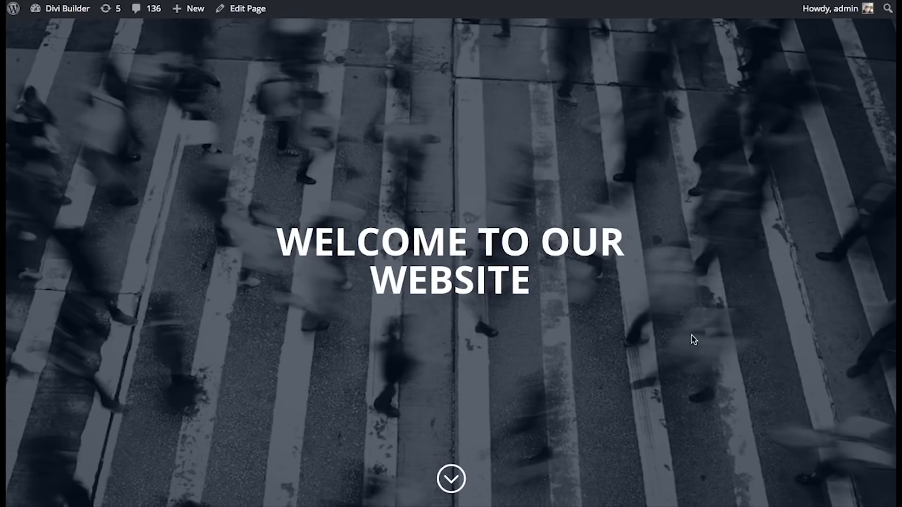
Review the welcome heading and the free-quote call to action on the live page, and return to the page editor
{"action": "right_click", "coordinate": [281, 240]}
{"action": "left_click", "coordinate": [324, 249]}
{"action": "left_click", "coordinate": [197, 231]}
{"action": "left_click_drag", "start_coordinate": [272, 241], "coordinate": [552, 282]}
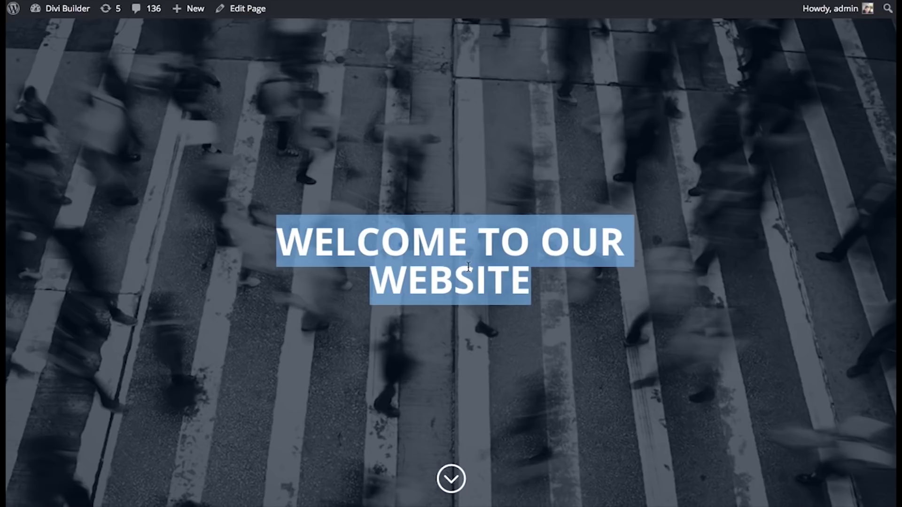
{"action": "left_click", "coordinate": [585, 282]}
{"action": "scroll", "coordinate": [584, 266], "scroll_direction": "down", "scroll_amount": 5}
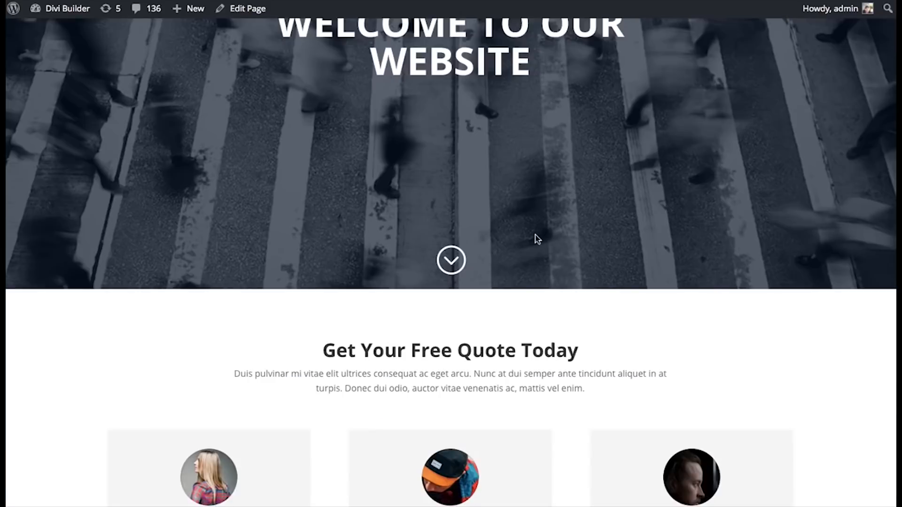
{"action": "scroll", "coordinate": [550, 245], "scroll_direction": "down", "scroll_amount": 8}
{"action": "left_click", "coordinate": [416, 454]}
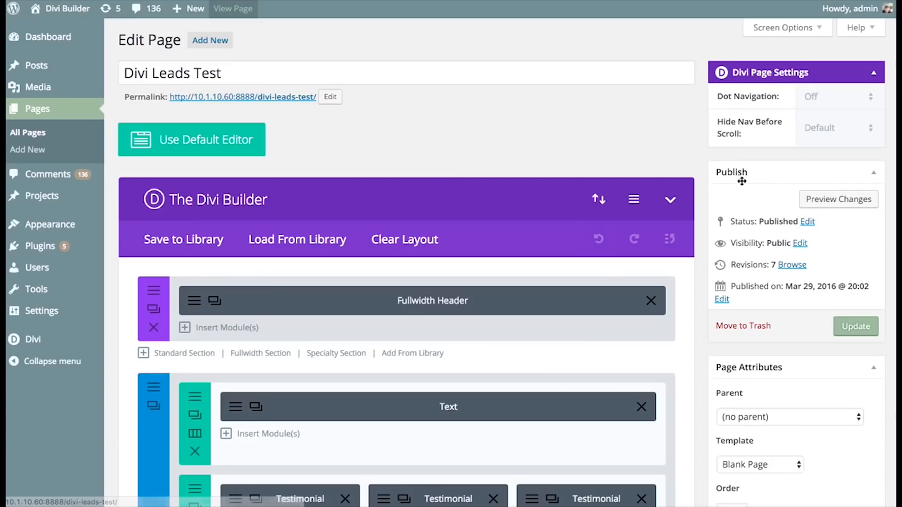
Enable split testing in the Divi Builder settings, save them, and proceed to choosing the test subject
{"action": "scroll", "coordinate": [372, 96], "scroll_direction": "down", "scroll_amount": 5}
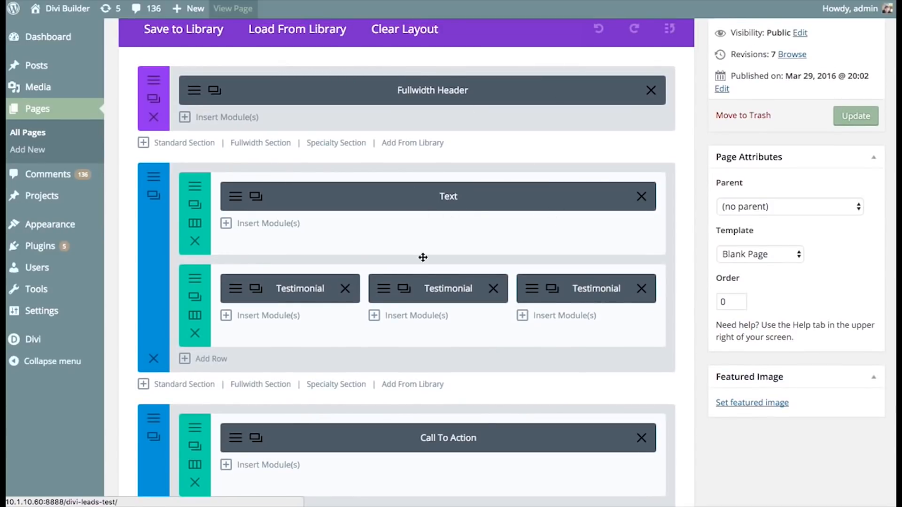
{"action": "scroll", "coordinate": [558, 289], "scroll_direction": "down", "scroll_amount": 1}
{"action": "scroll", "coordinate": [558, 288], "scroll_direction": "down", "scroll_amount": 1}
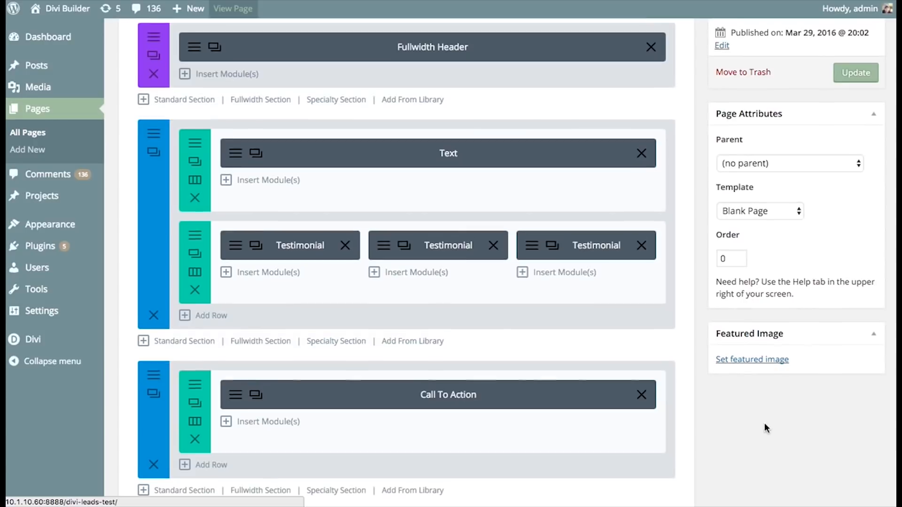
{"action": "scroll", "coordinate": [765, 423], "scroll_direction": "up", "scroll_amount": 6}
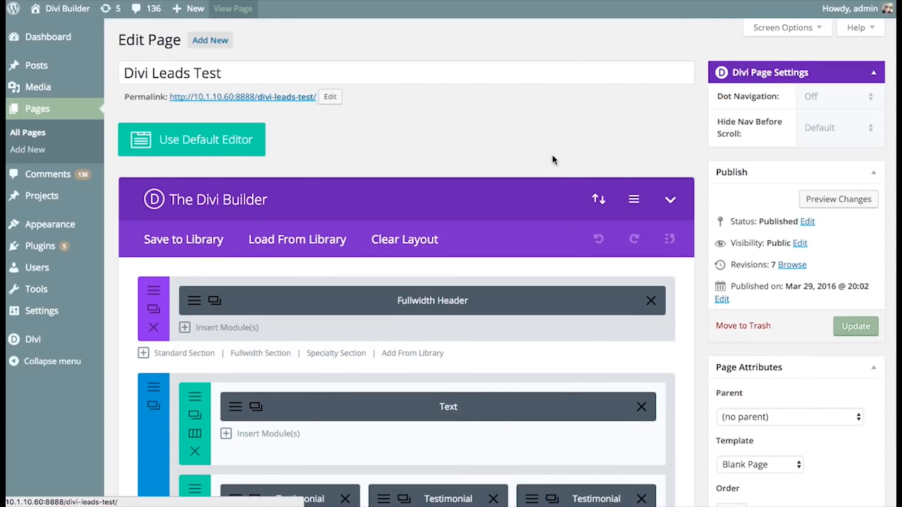
{"action": "left_click", "coordinate": [634, 205]}
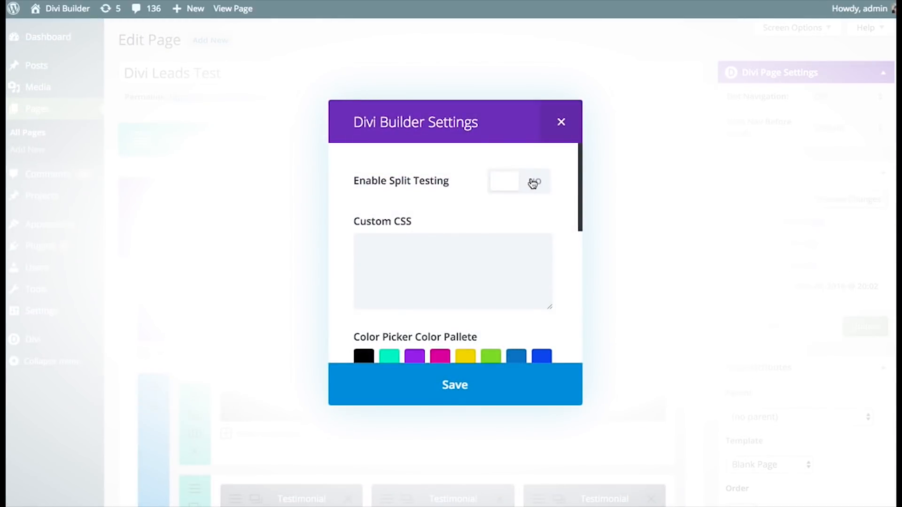
{"action": "left_click", "coordinate": [531, 186]}
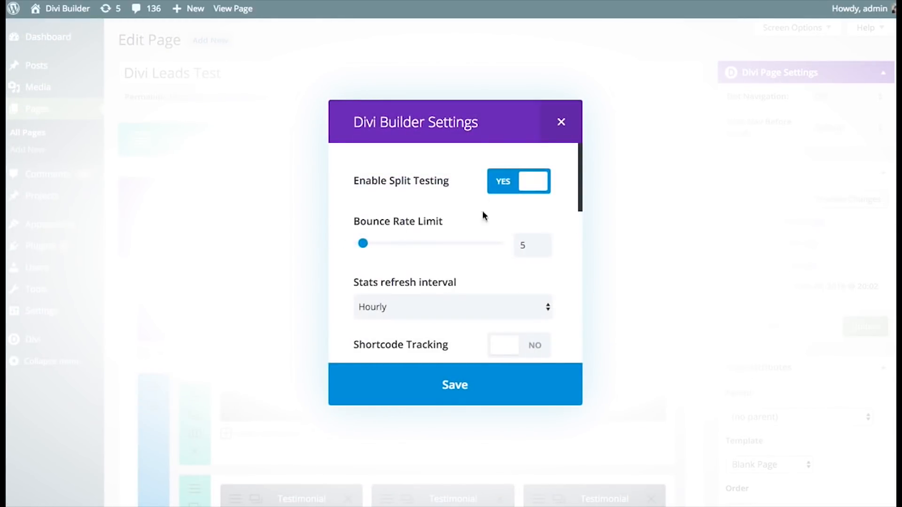
{"action": "left_click", "coordinate": [470, 375]}
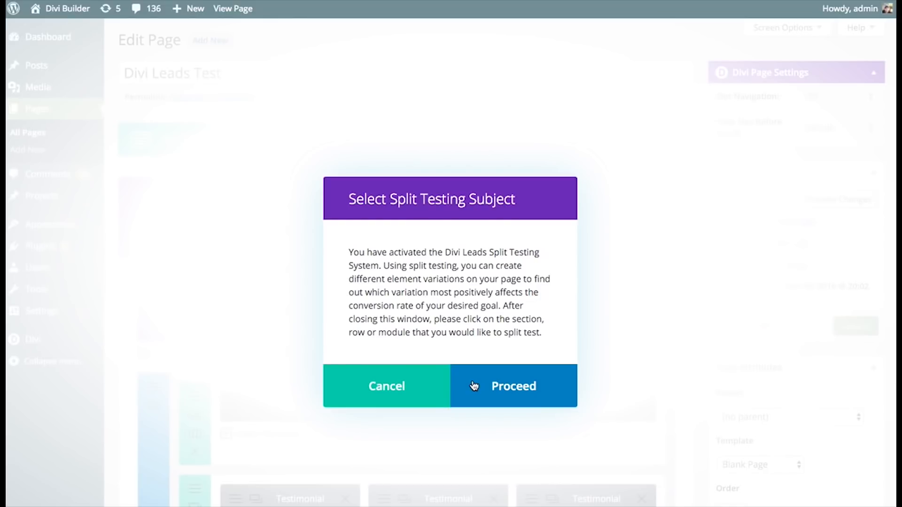
{"action": "left_click", "coordinate": [497, 396]}
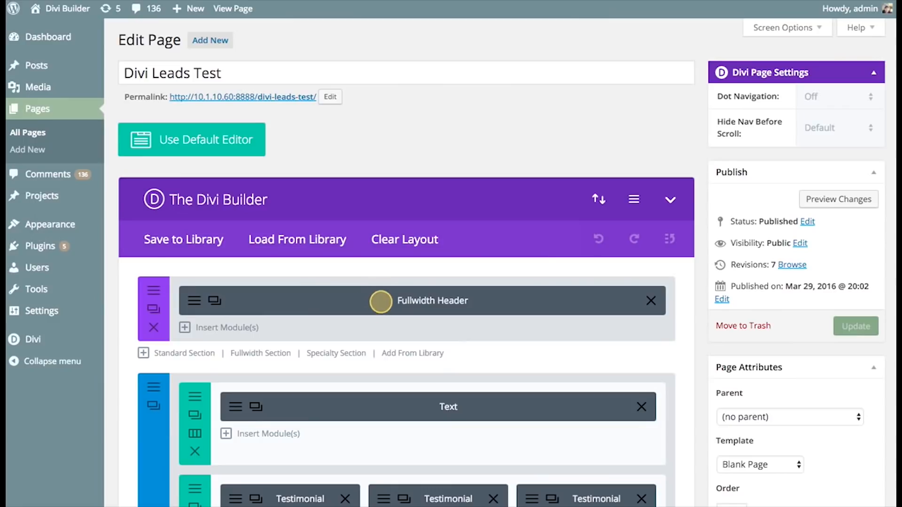
Set the Fullwidth Header module as the split-test subject and the Call To Action module as its goal
{"action": "left_click", "coordinate": [373, 299]}
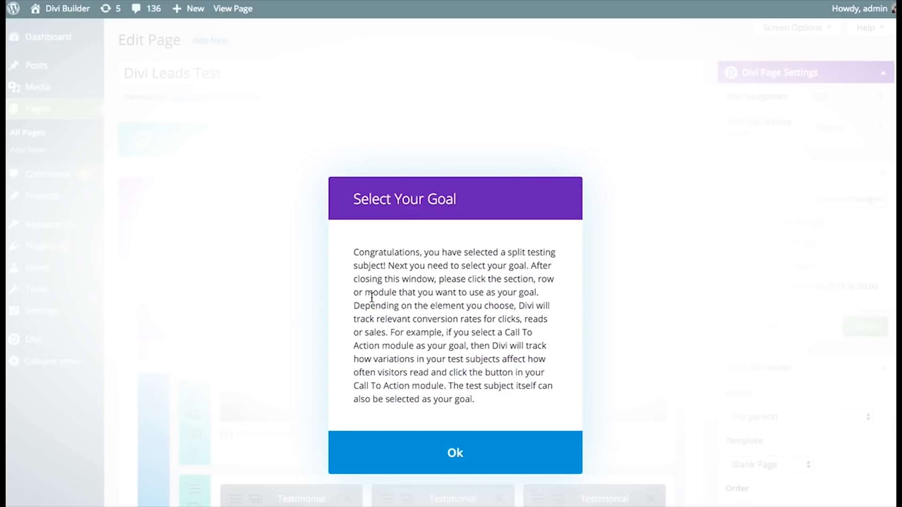
{"action": "left_click", "coordinate": [429, 452]}
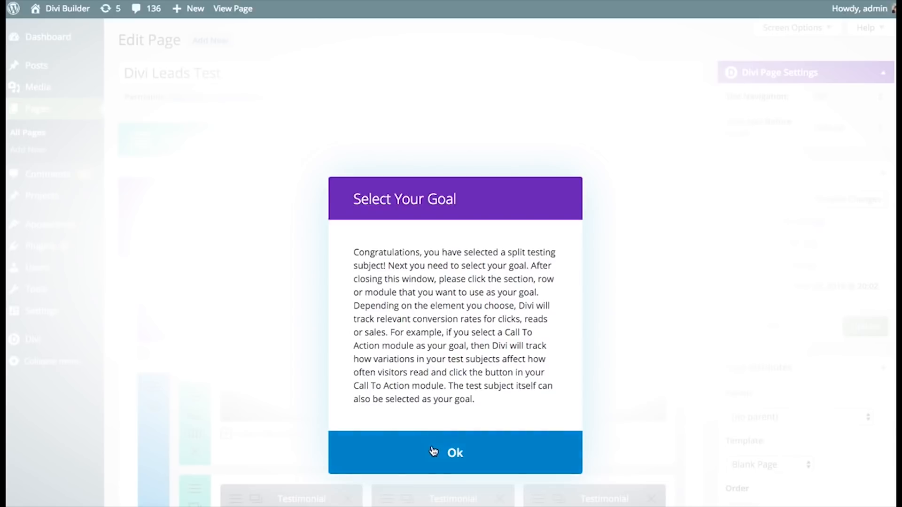
{"action": "scroll", "coordinate": [517, 362], "scroll_direction": "down", "scroll_amount": 2}
{"action": "scroll", "coordinate": [529, 350], "scroll_direction": "down", "scroll_amount": 6}
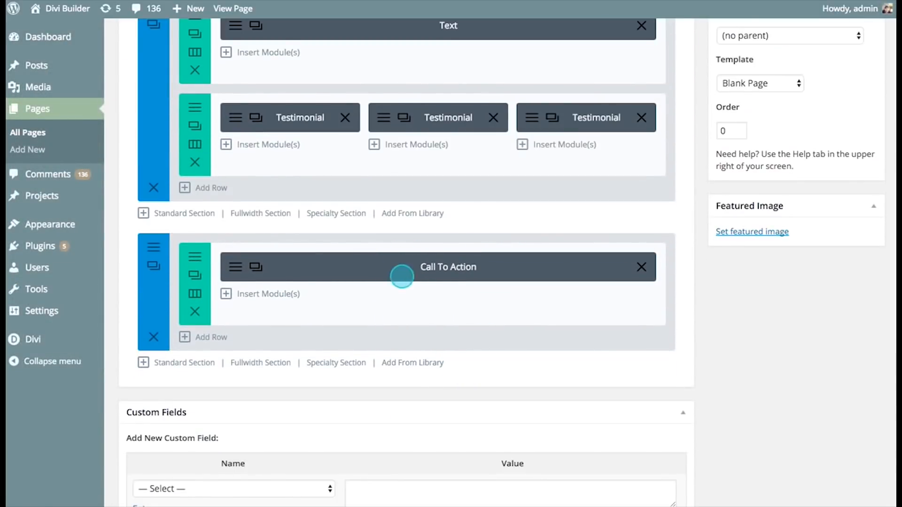
{"action": "left_click", "coordinate": [389, 265]}
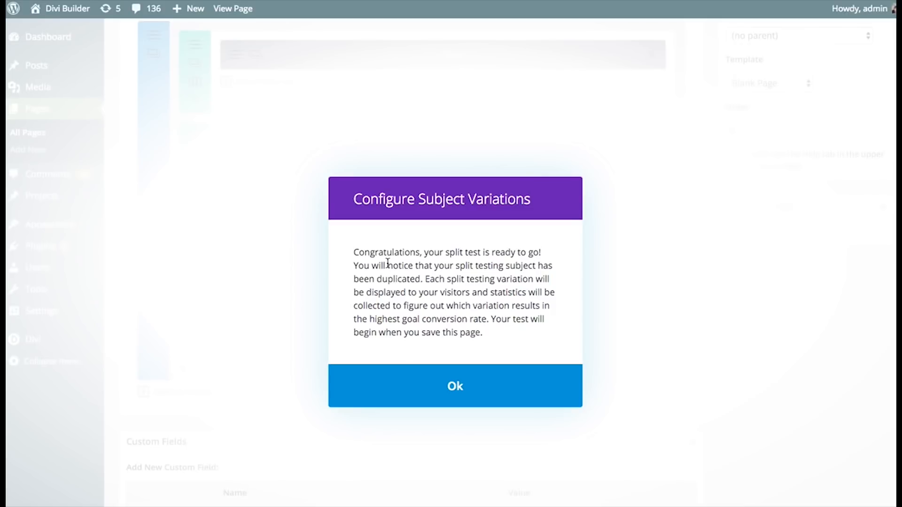
{"action": "left_click", "coordinate": [455, 385]}
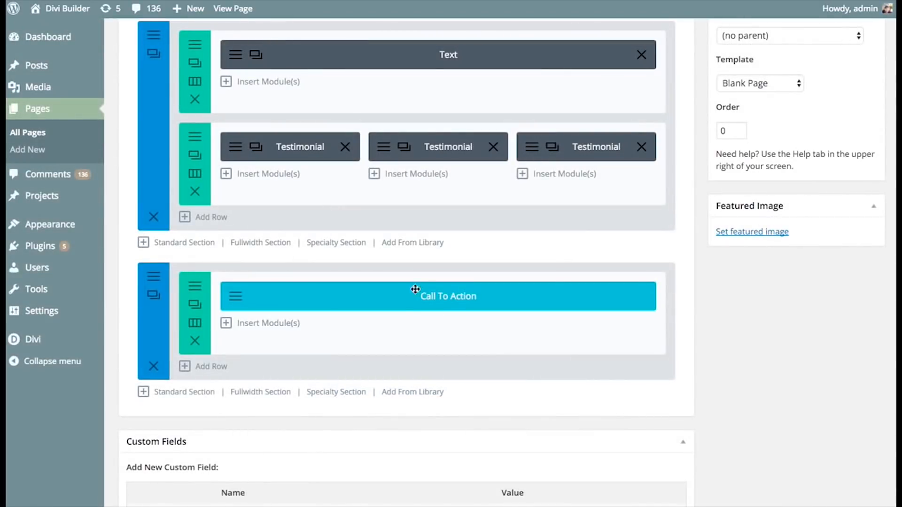
Duplicate the Fullwidth Header test subject three more times so that there are five variations
{"action": "scroll", "coordinate": [464, 337], "scroll_direction": "up", "scroll_amount": 1}
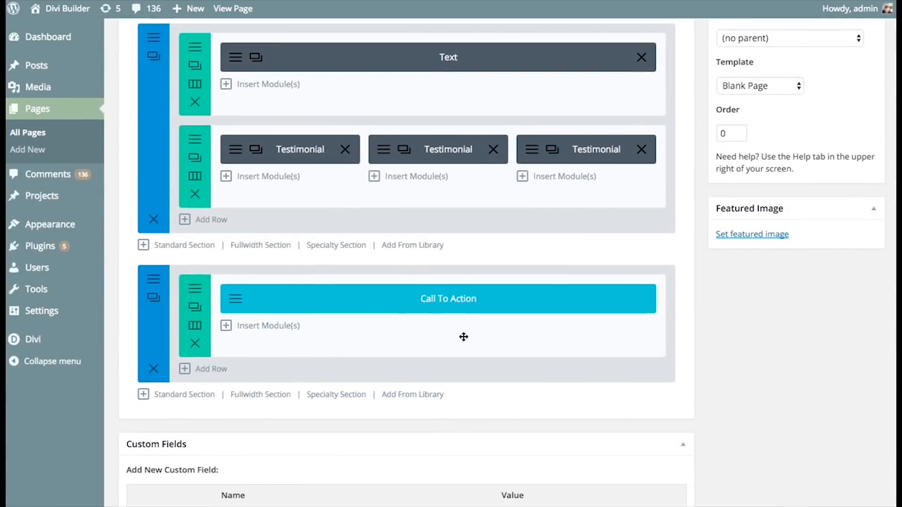
{"action": "scroll", "coordinate": [464, 336], "scroll_direction": "up", "scroll_amount": 6}
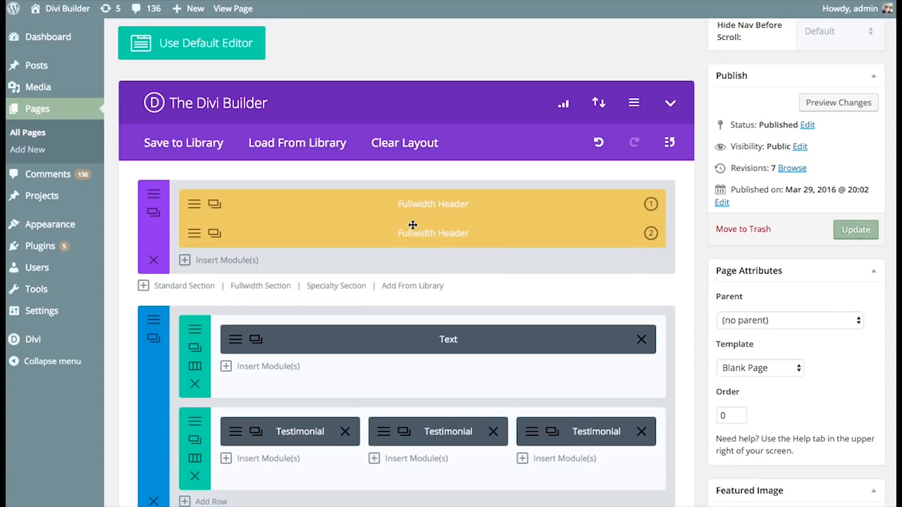
{"action": "scroll", "coordinate": [414, 225], "scroll_direction": "up", "scroll_amount": 1}
{"action": "left_click", "coordinate": [214, 239]}
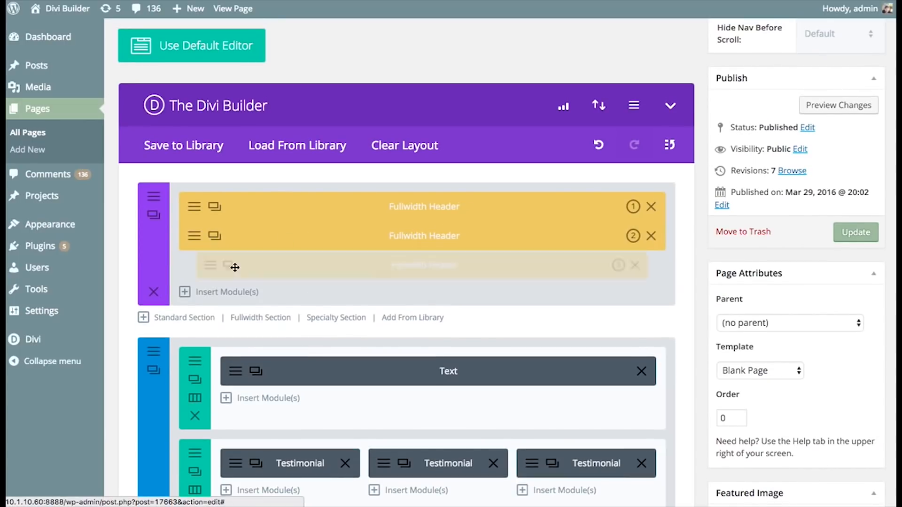
{"action": "left_click", "coordinate": [215, 266]}
{"action": "left_click", "coordinate": [215, 295]}
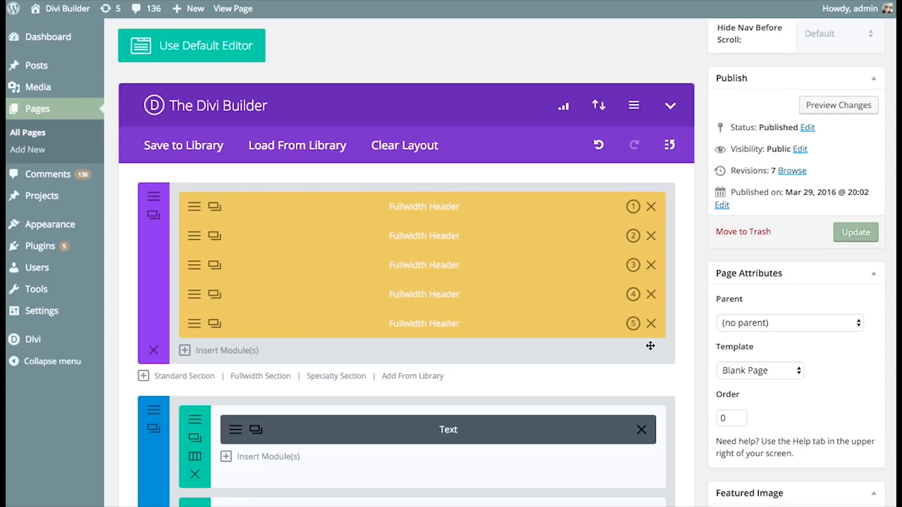
Delete Fullwidth Header variations 3 and 4 from the split test
{"action": "scroll", "coordinate": [455, 296], "scroll_direction": "down", "scroll_amount": 6}
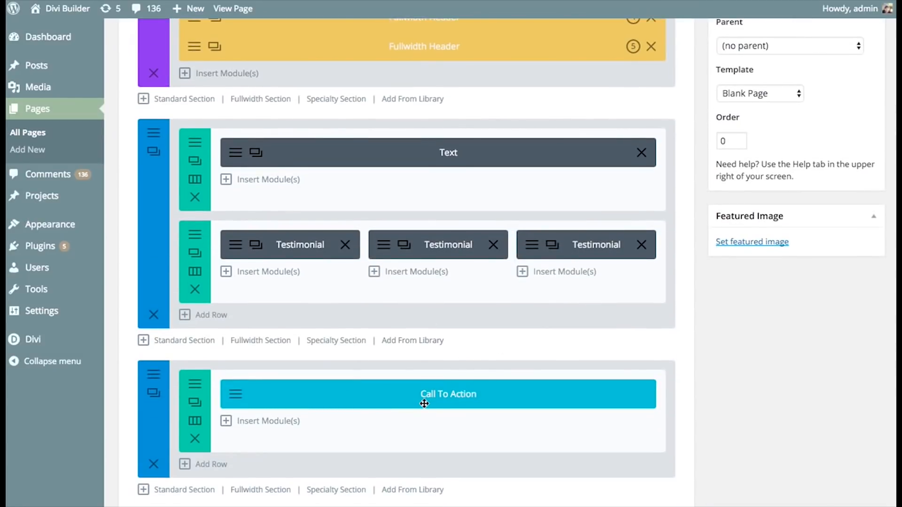
{"action": "scroll", "coordinate": [424, 403], "scroll_direction": "up", "scroll_amount": 5}
{"action": "left_click", "coordinate": [651, 234]}
{"action": "left_click", "coordinate": [651, 235]}
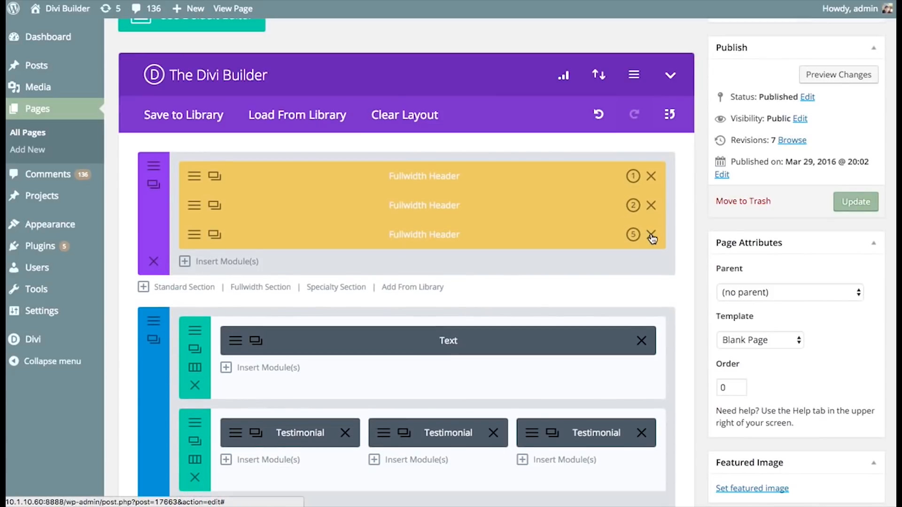
Delete Fullwidth Header variation 5 from the split test and review the general settings of a remaining variation without changing them
{"action": "left_click", "coordinate": [651, 235]}
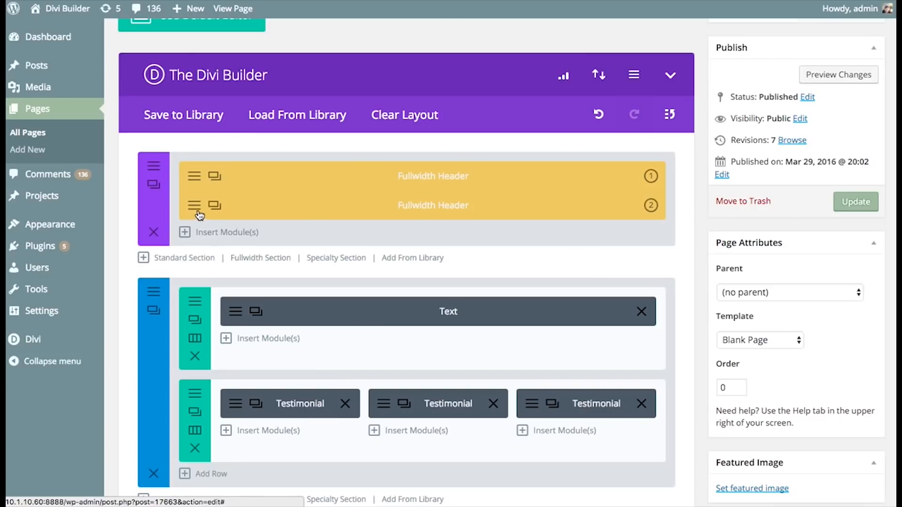
{"action": "left_click_drag", "start_coordinate": [450, 218], "coordinate": [367, 210]}
{"action": "left_click", "coordinate": [542, 206]}
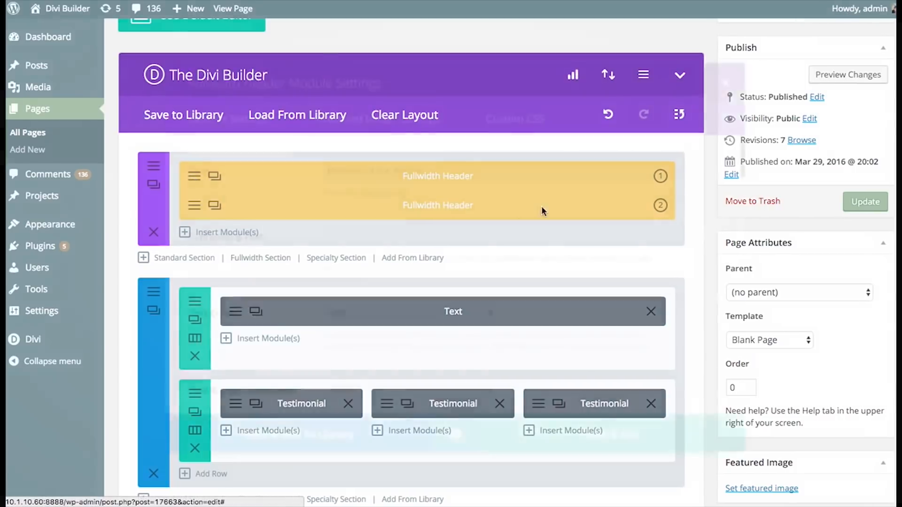
{"action": "left_click", "coordinate": [489, 166]}
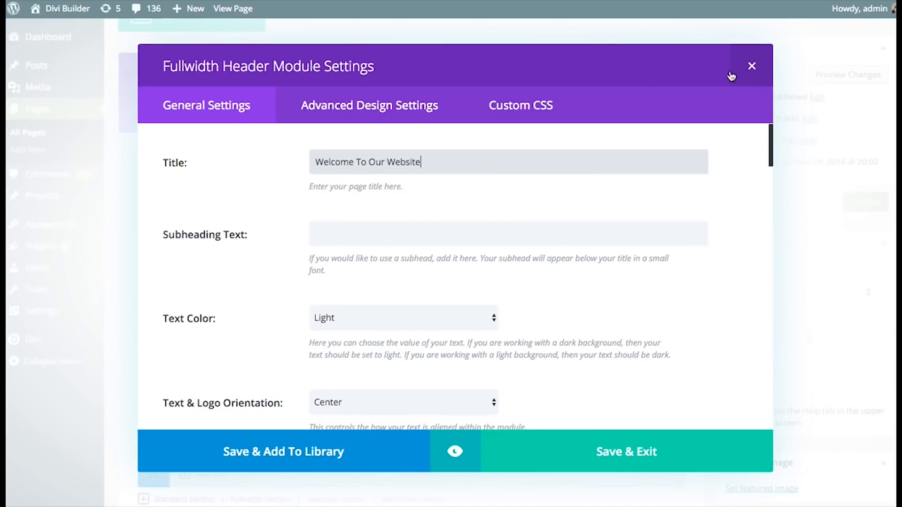
{"action": "left_click", "coordinate": [751, 66]}
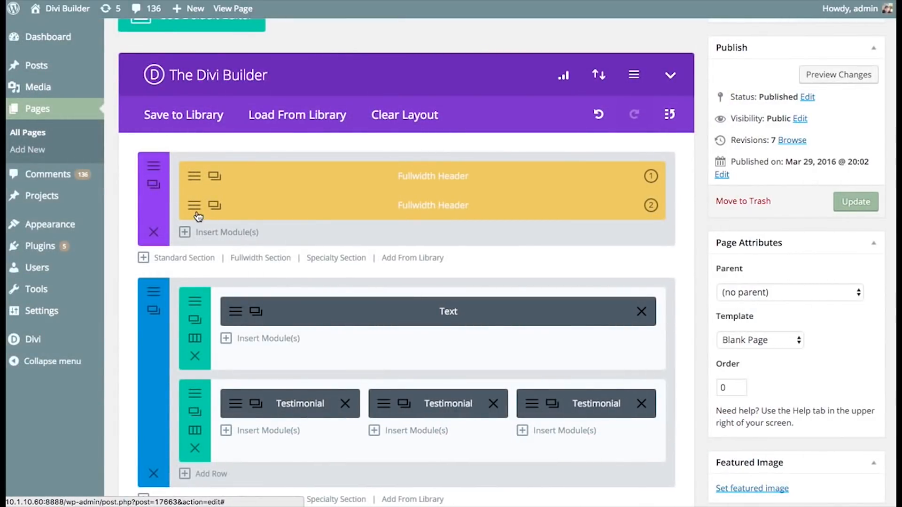
Set the title of Fullwidth Header variation 2 to "Do You Need A Beautiful Website? We Can Help!"
{"action": "left_click", "coordinate": [196, 209]}
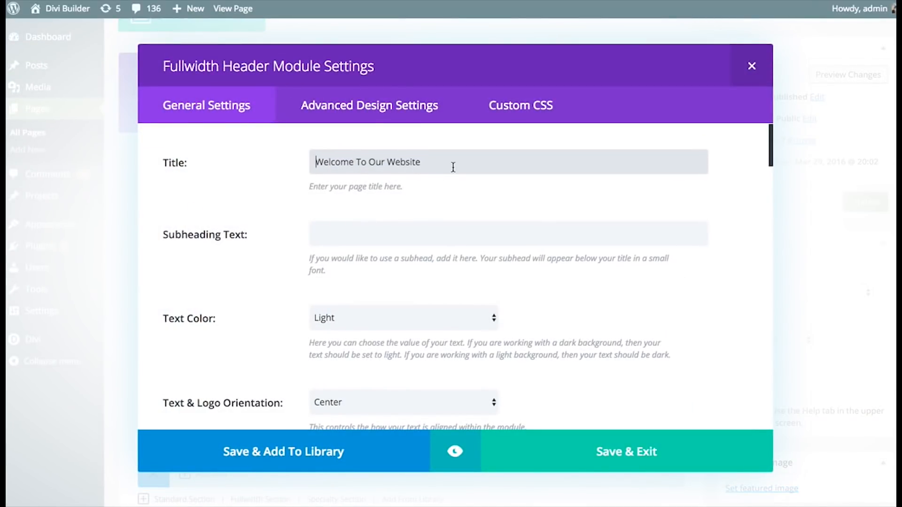
{"action": "left_click_drag", "start_coordinate": [453, 167], "coordinate": [262, 165]}
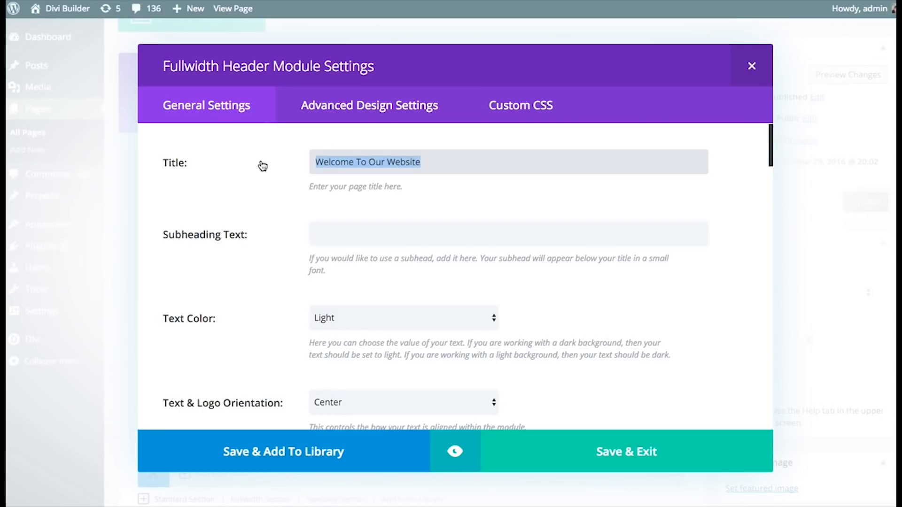
{"action": "type", "text": "Do You N"}
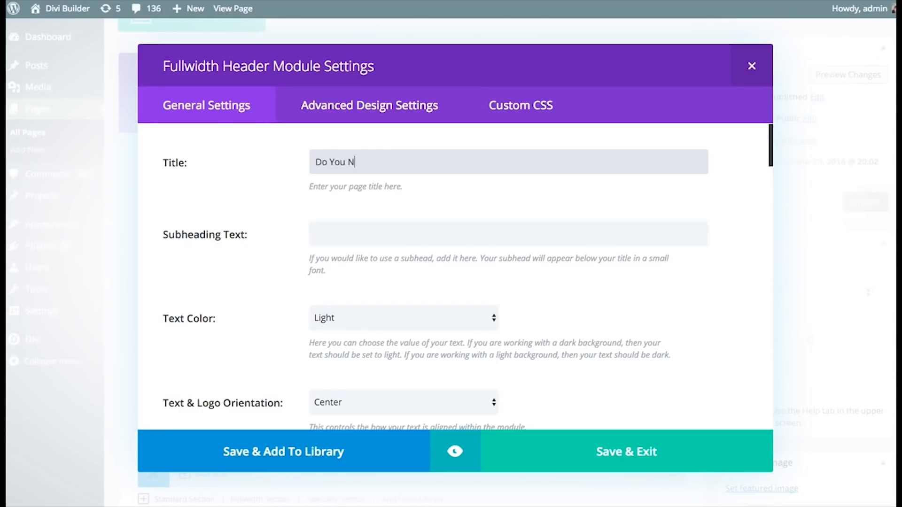
{"action": "type", "text": "eed A Beautiful Website?"}
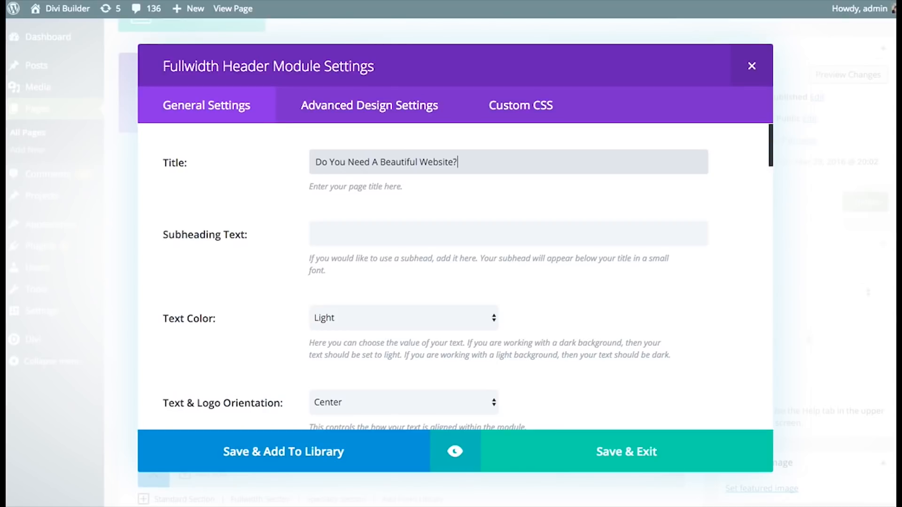
{"action": "type", "text": "We Can Help!"}
Set variation 2's subheading to "Find Out Why 500 Customers Choose Our Company" and save the module
{"action": "left_click", "coordinate": [378, 231]}
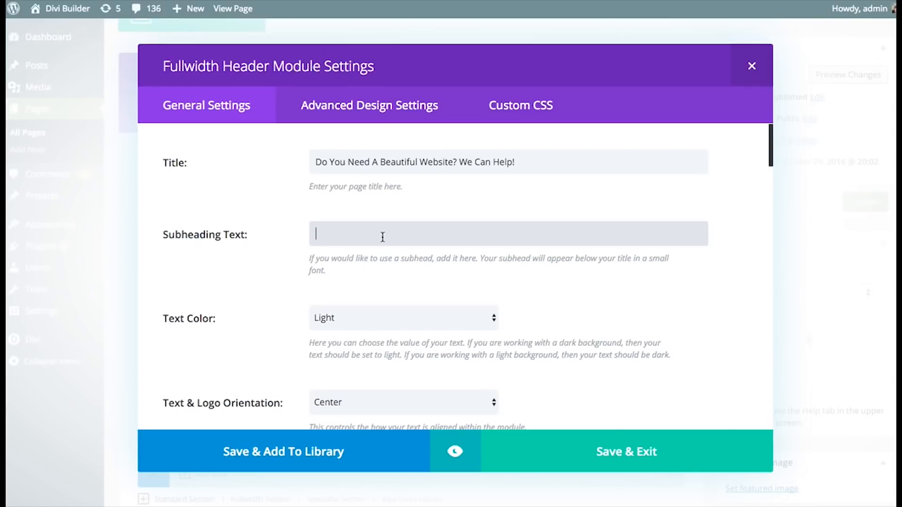
{"action": "type", "text": "Find Out Why 500 Customers"}
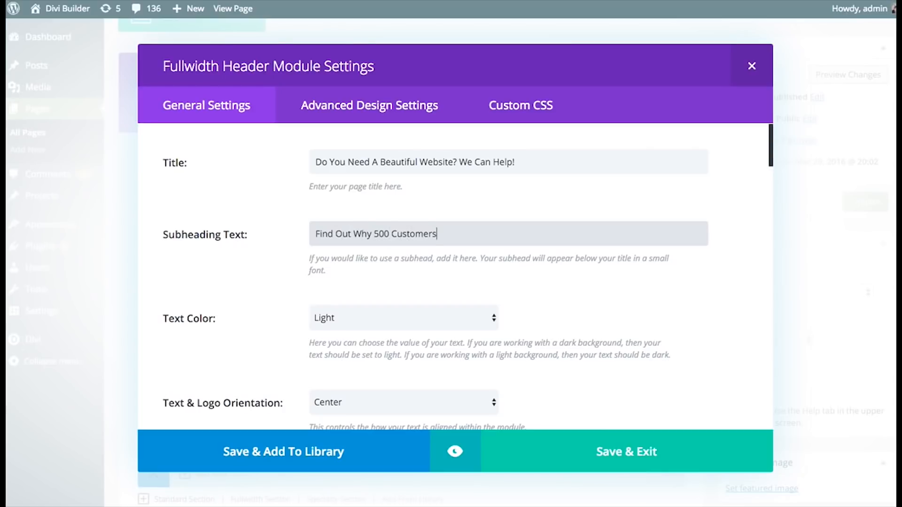
{"action": "type", "text": " Choose Our Company"}
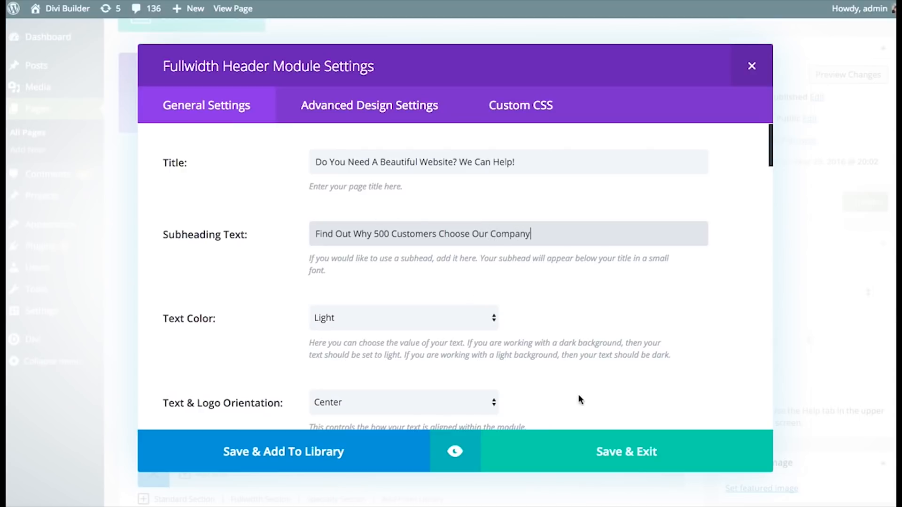
{"action": "left_click", "coordinate": [635, 458]}
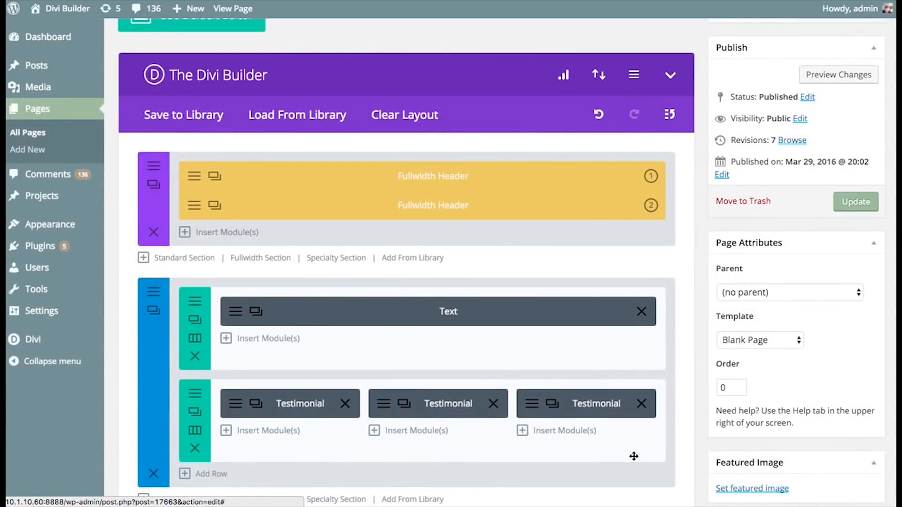
Preview the Fullwidth Header split-test variations, examine their titles and subheading, and close the preview
{"action": "right_click", "coordinate": [332, 179]}
{"action": "left_click", "coordinate": [356, 168]}
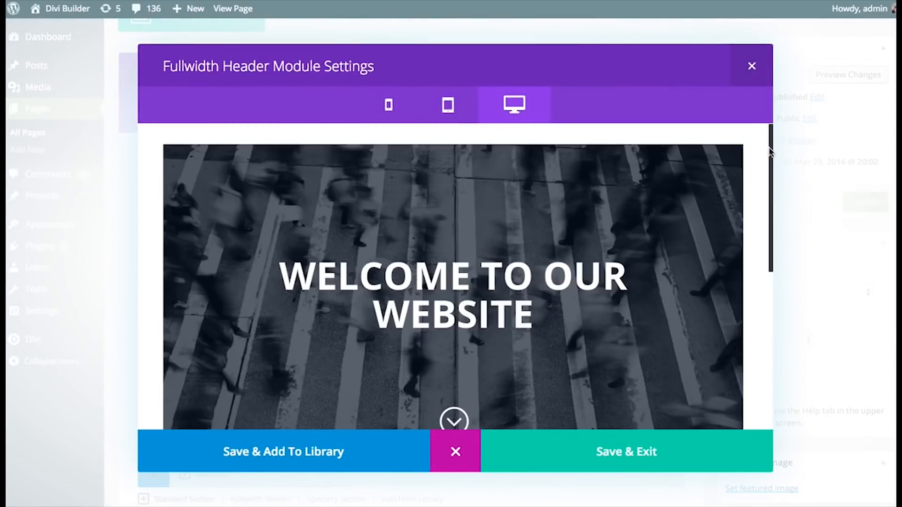
{"action": "scroll", "coordinate": [771, 160], "scroll_direction": "down", "scroll_amount": 1}
{"action": "left_click_drag", "start_coordinate": [771, 160], "coordinate": [757, 317]}
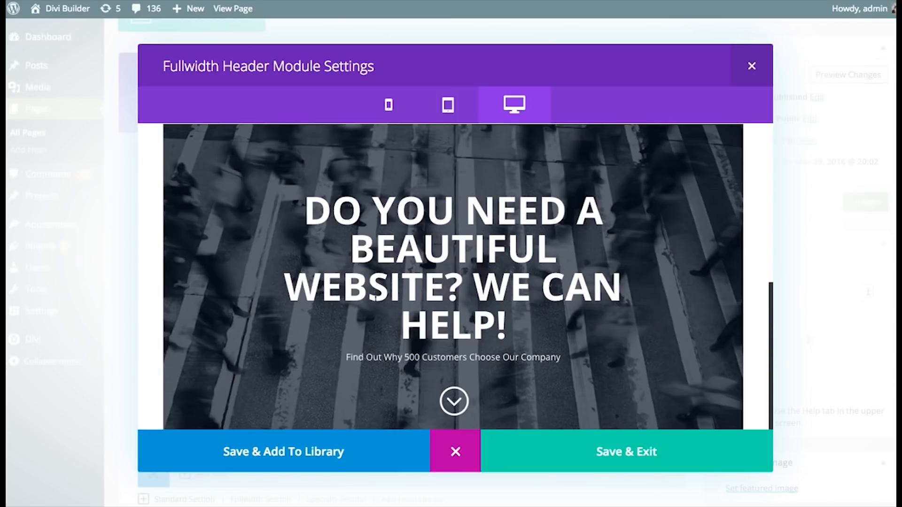
{"action": "left_click_drag", "start_coordinate": [346, 357], "coordinate": [478, 348]}
{"action": "left_click", "coordinate": [458, 353]}
{"action": "left_click", "coordinate": [664, 459]}
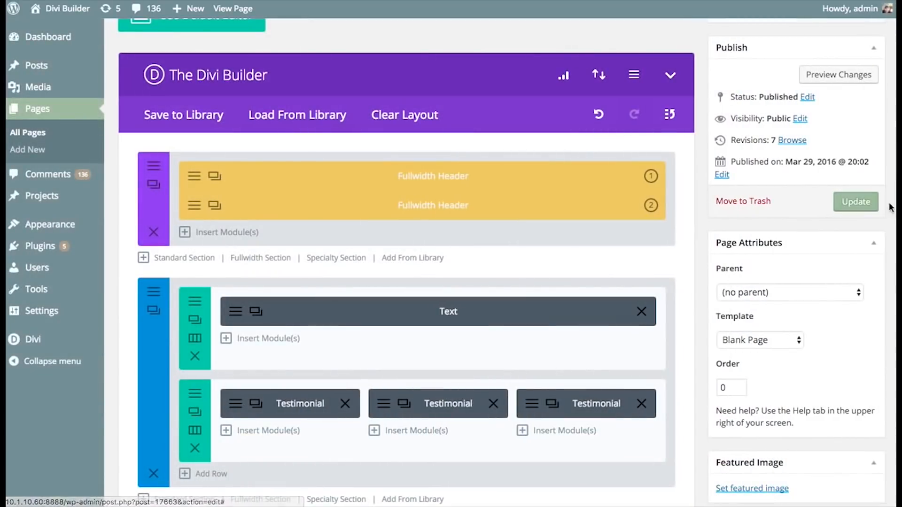
Update the Divi Leads Test page, check its split testing statistics, and close them
{"action": "left_click", "coordinate": [855, 206]}
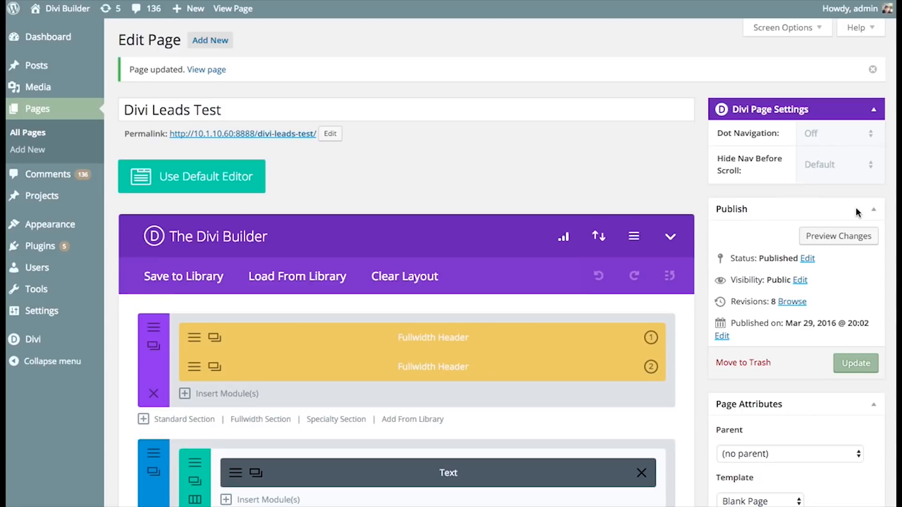
{"action": "scroll", "coordinate": [752, 244], "scroll_direction": "down", "scroll_amount": 10}
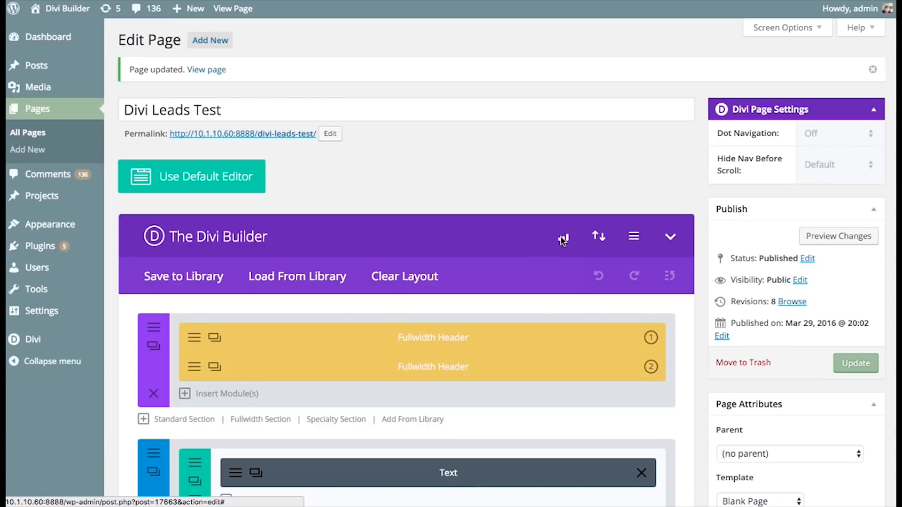
{"action": "left_click", "coordinate": [563, 238]}
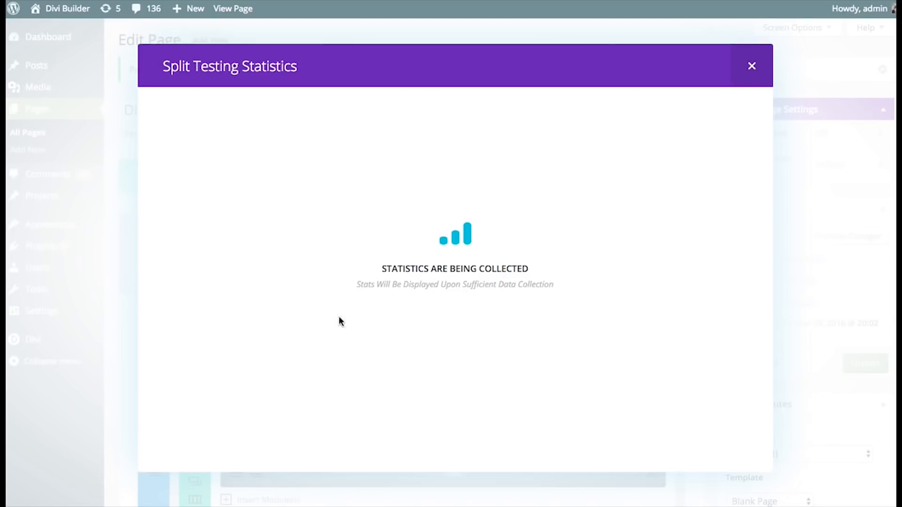
{"action": "left_click", "coordinate": [752, 66]}
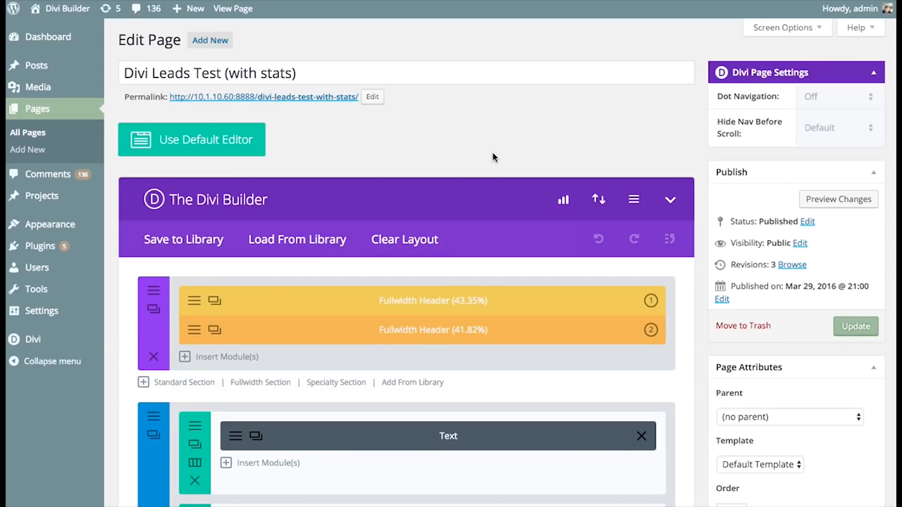
On the Divi Leads Test (with stats) page, examine the rates, titles and subheadings of both Fullwidth Header variations
{"action": "scroll", "coordinate": [493, 153], "scroll_direction": "down", "scroll_amount": 5}
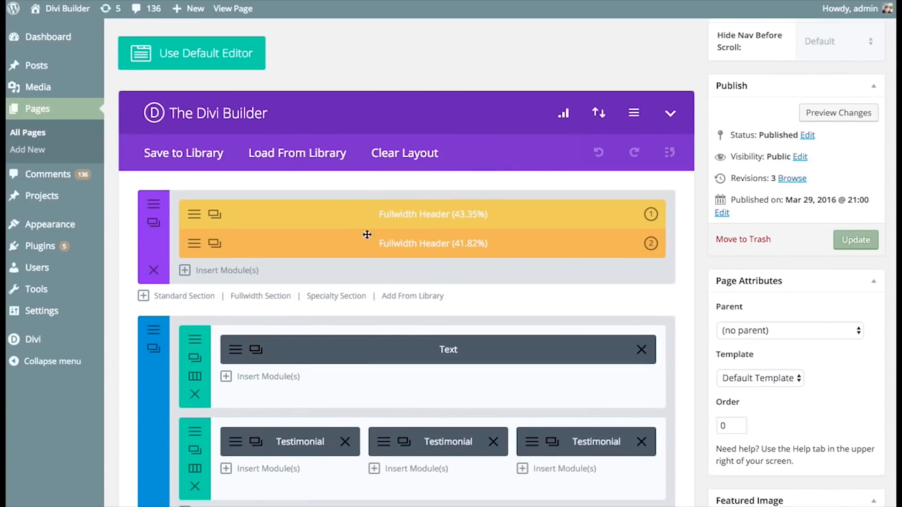
{"action": "scroll", "coordinate": [387, 233], "scroll_direction": "down", "scroll_amount": 5}
{"action": "scroll", "coordinate": [387, 234], "scroll_direction": "up", "scroll_amount": 10}
{"action": "scroll", "coordinate": [383, 237], "scroll_direction": "down", "scroll_amount": 4}
{"action": "scroll", "coordinate": [387, 235], "scroll_direction": "up", "scroll_amount": 4}
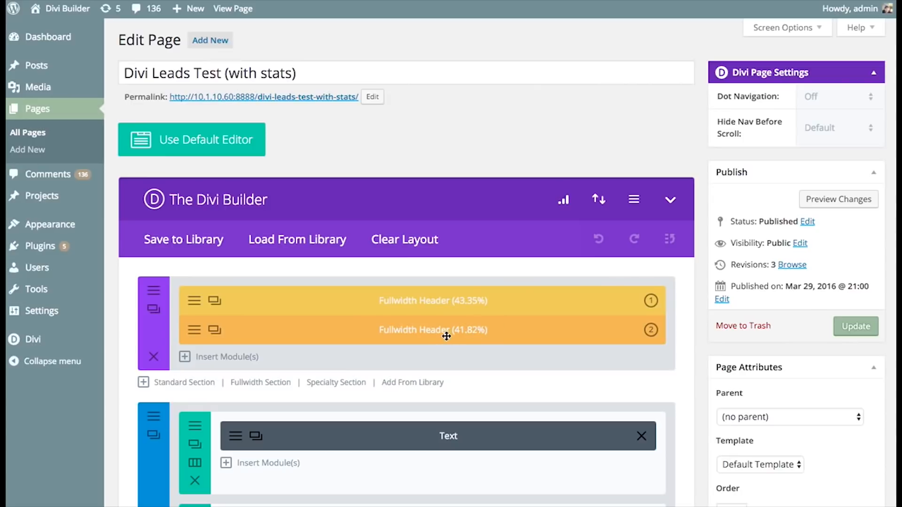
{"action": "left_click", "coordinate": [196, 331]}
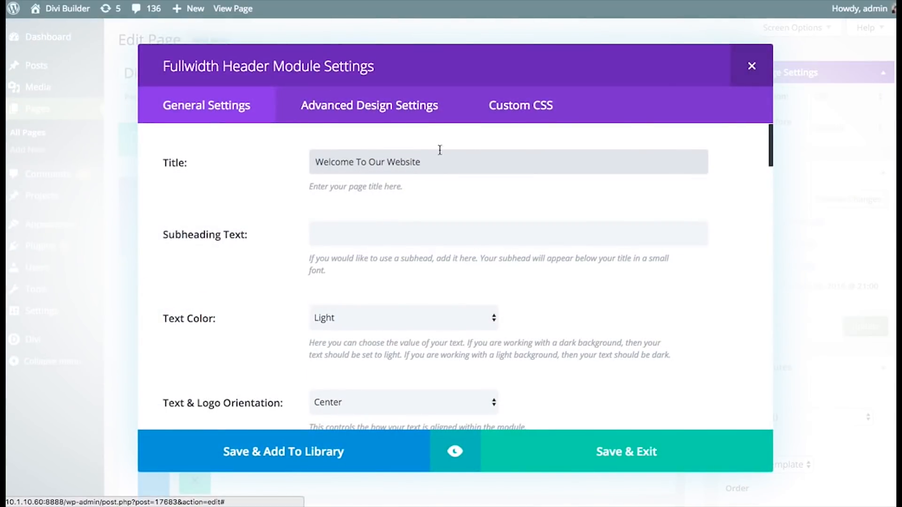
{"action": "triple_click", "coordinate": [399, 162]}
{"action": "left_click", "coordinate": [451, 162]}
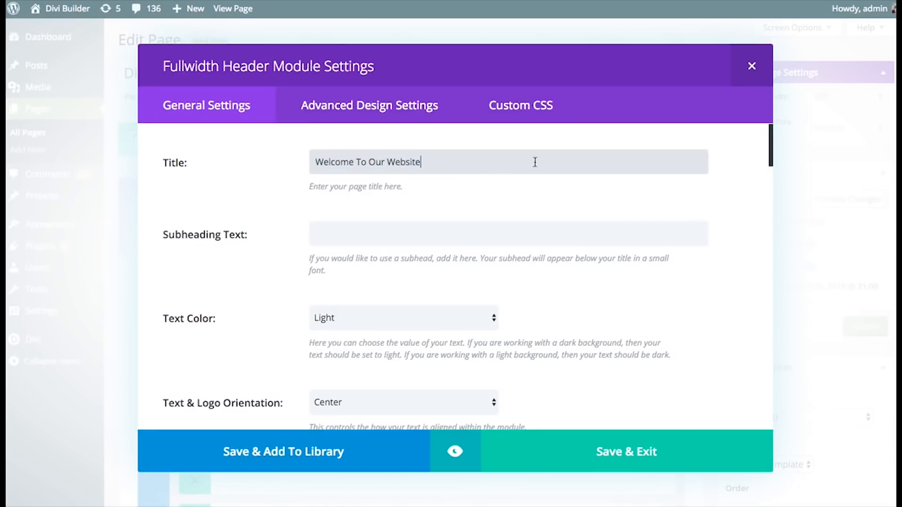
{"action": "left_click", "coordinate": [753, 66]}
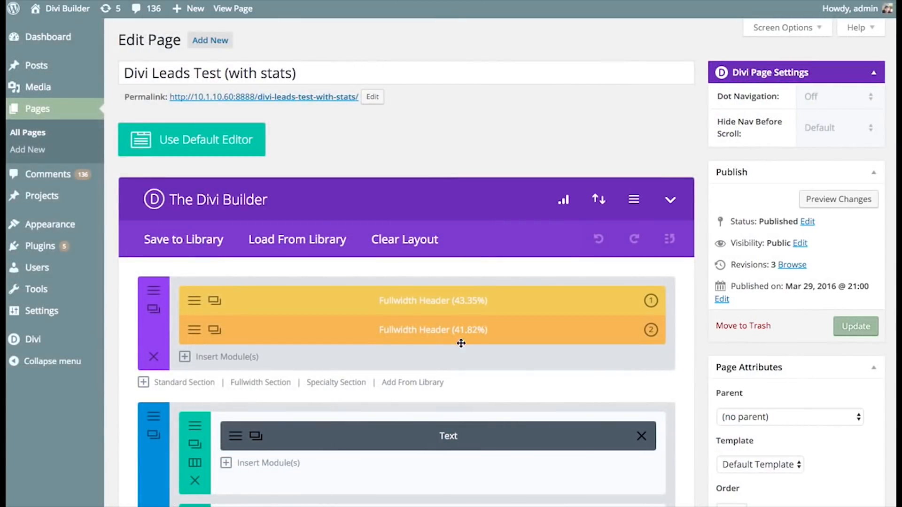
{"action": "left_click", "coordinate": [195, 301]}
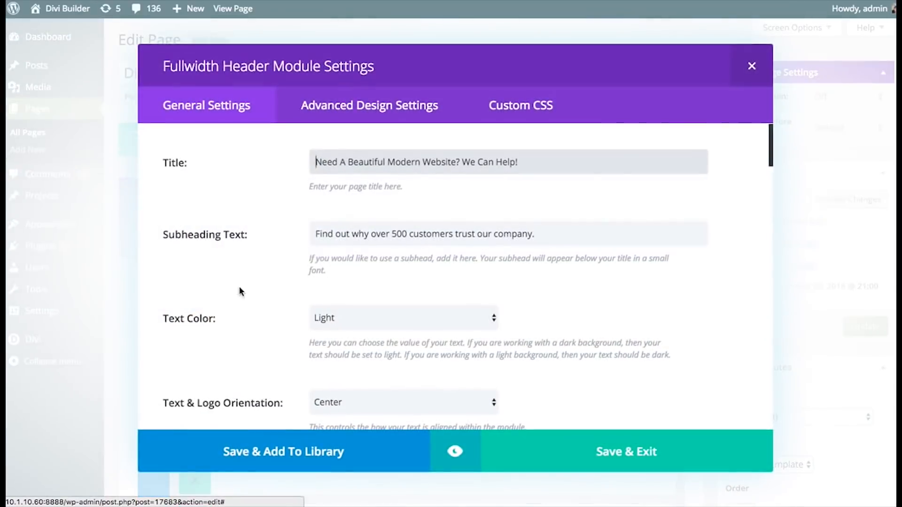
{"action": "left_click", "coordinate": [754, 67]}
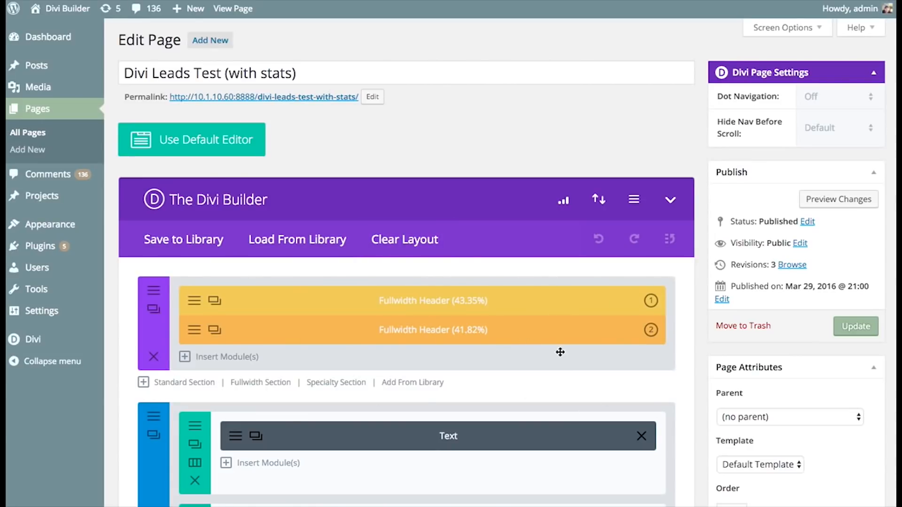
Review the Call To Action goal, open the split testing statistics, and examine the Clicks summary data for the second Fullwidth Header
{"action": "scroll", "coordinate": [560, 353], "scroll_direction": "down", "scroll_amount": 5}
{"action": "scroll", "coordinate": [546, 371], "scroll_direction": "up", "scroll_amount": 6}
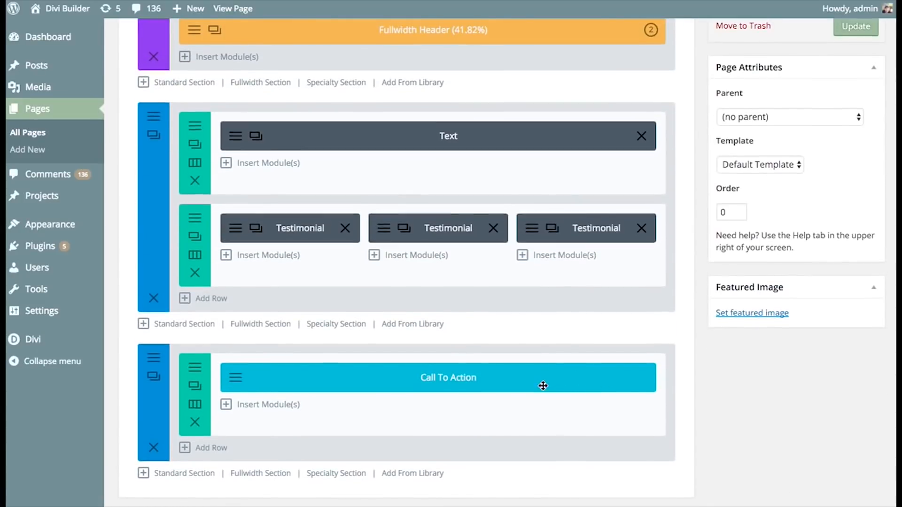
{"action": "scroll", "coordinate": [543, 385], "scroll_direction": "up", "scroll_amount": 7}
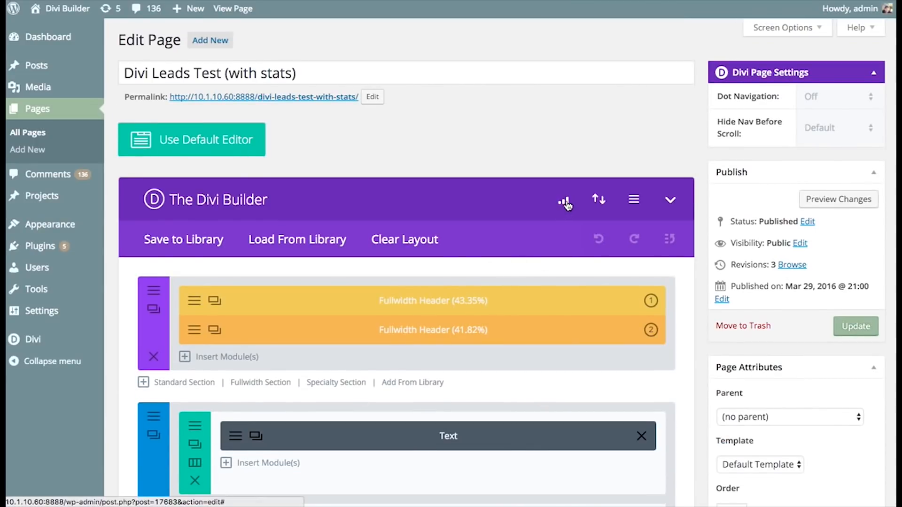
{"action": "left_click", "coordinate": [564, 202]}
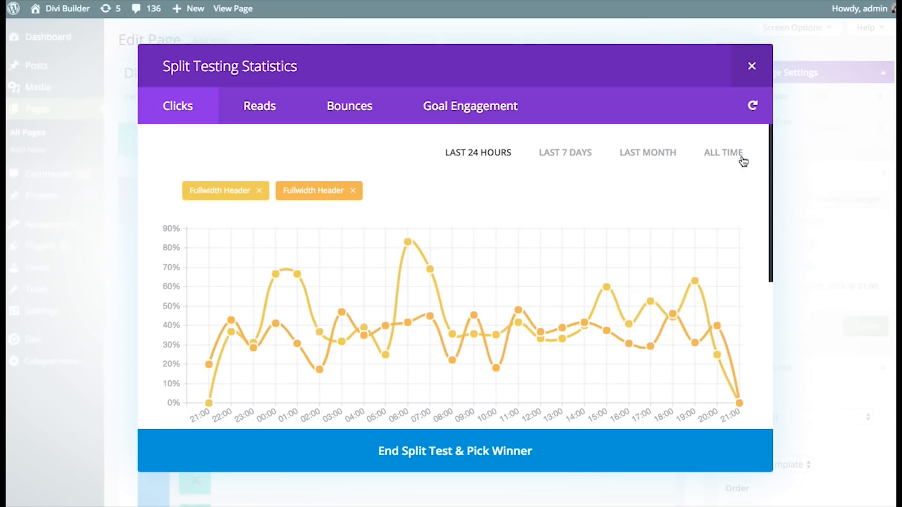
{"action": "left_click_drag", "start_coordinate": [771, 138], "coordinate": [774, 289]}
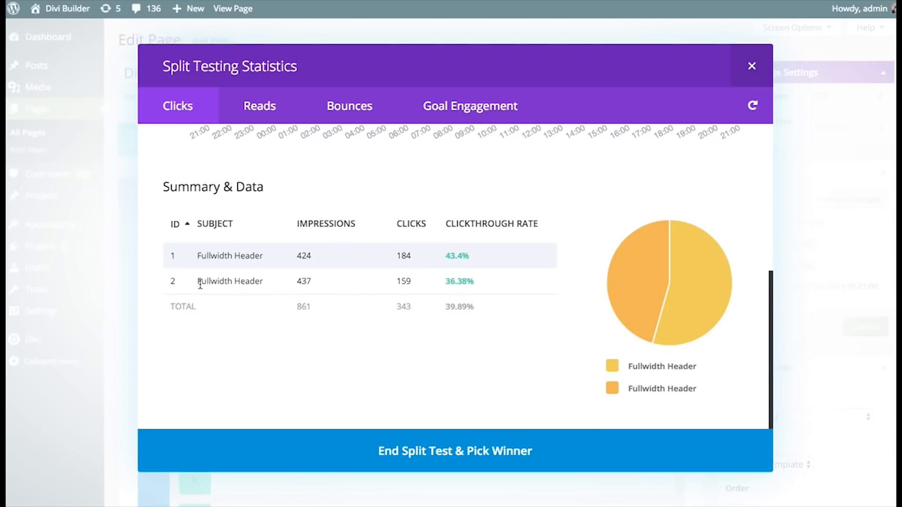
{"action": "left_click_drag", "start_coordinate": [198, 282], "coordinate": [286, 281]}
{"action": "double_click", "coordinate": [303, 281]}
{"action": "double_click", "coordinate": [403, 282]}
{"action": "scroll", "coordinate": [506, 282], "scroll_direction": "up", "scroll_amount": 6}
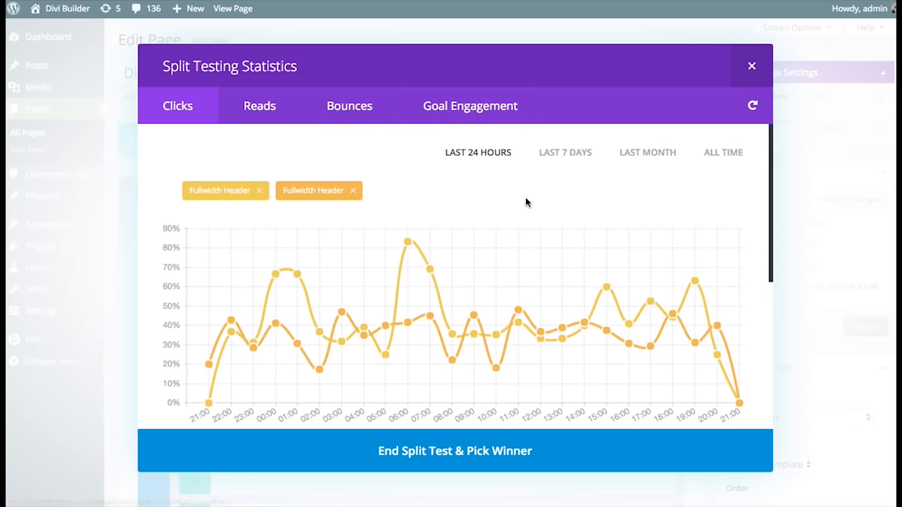
Isolate each Fullwidth Header's curve in the Clicks graph and display both curves again
{"action": "left_click", "coordinate": [345, 192]}
{"action": "left_click", "coordinate": [213, 191]}
{"action": "left_click", "coordinate": [307, 192]}
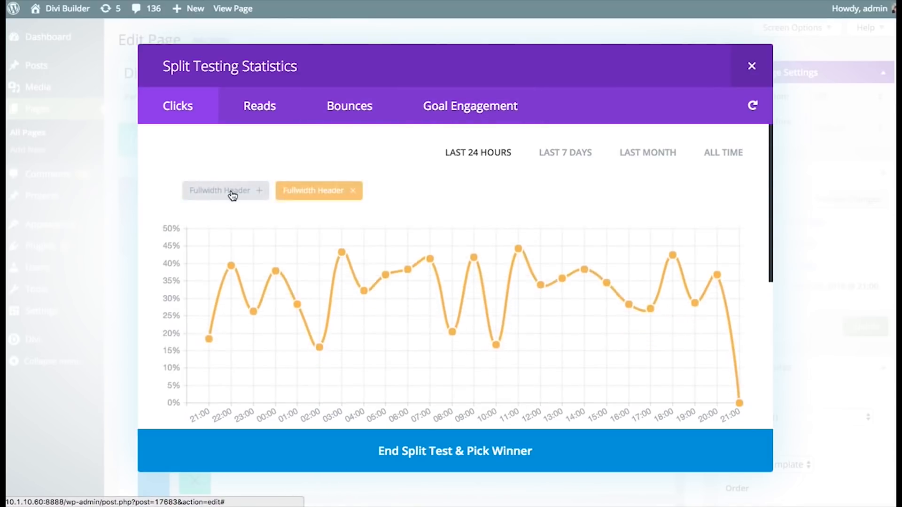
{"action": "left_click", "coordinate": [232, 193]}
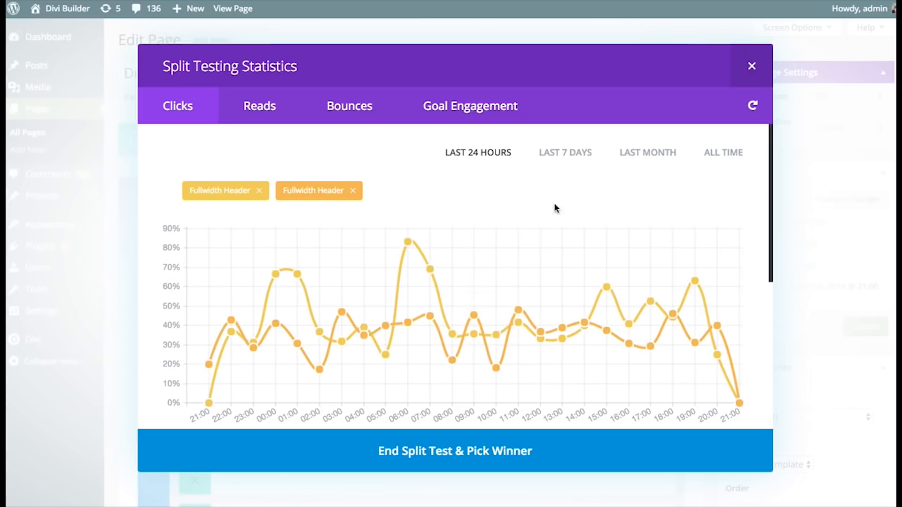
View the click statistics for the last 7 days and return to the last 24 hours
{"action": "left_click", "coordinate": [576, 156]}
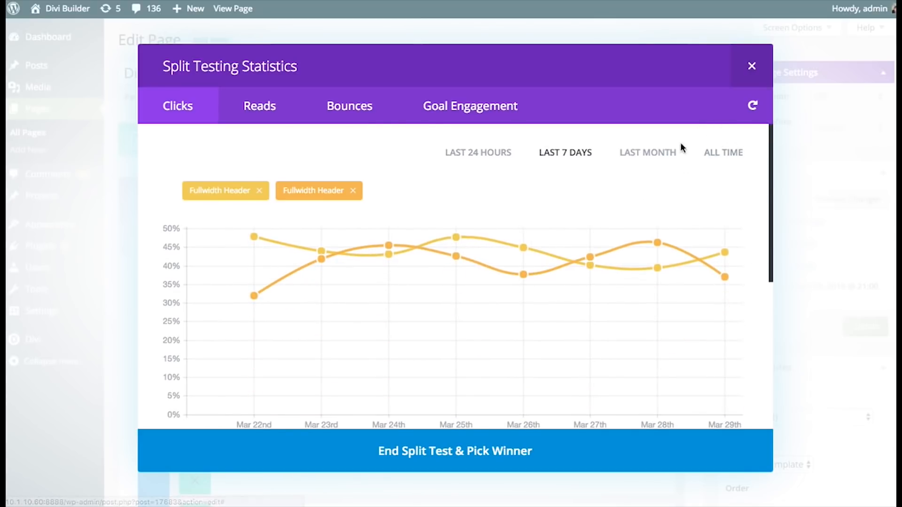
{"action": "left_click", "coordinate": [489, 153]}
{"action": "left_click", "coordinate": [259, 112]}
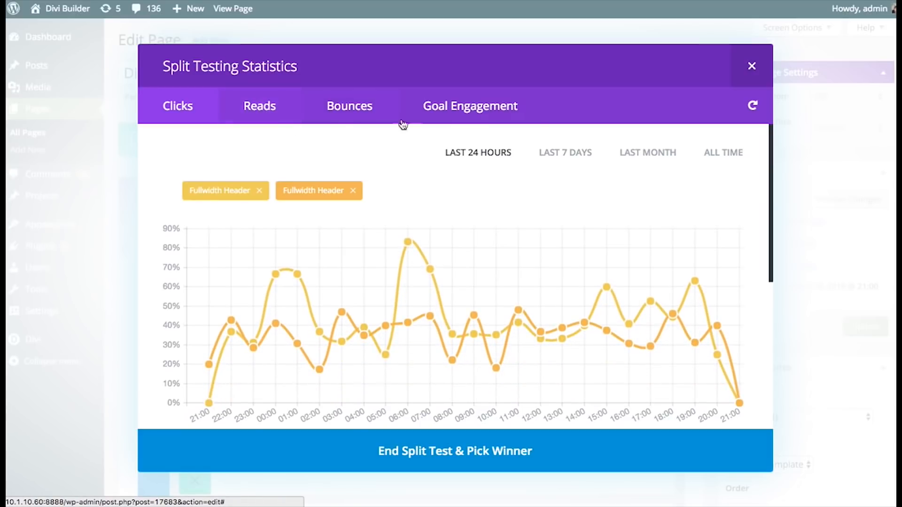
Look through the Goal Engagement, Reads and Bounces statistics of the split test and return to the Clicks statistics
{"action": "left_click", "coordinate": [506, 112]}
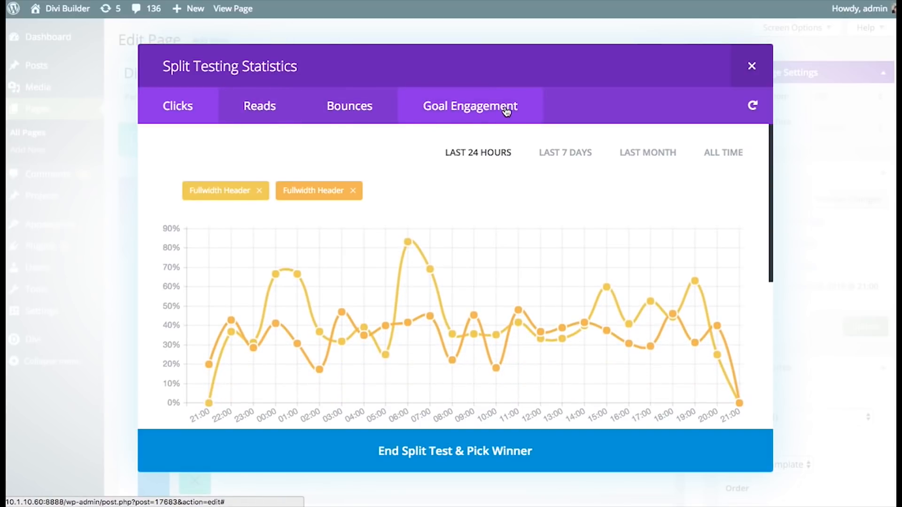
{"action": "left_click", "coordinate": [257, 111]}
{"action": "left_click", "coordinate": [352, 111]}
{"action": "left_click", "coordinate": [459, 115]}
{"action": "left_click", "coordinate": [192, 108]}
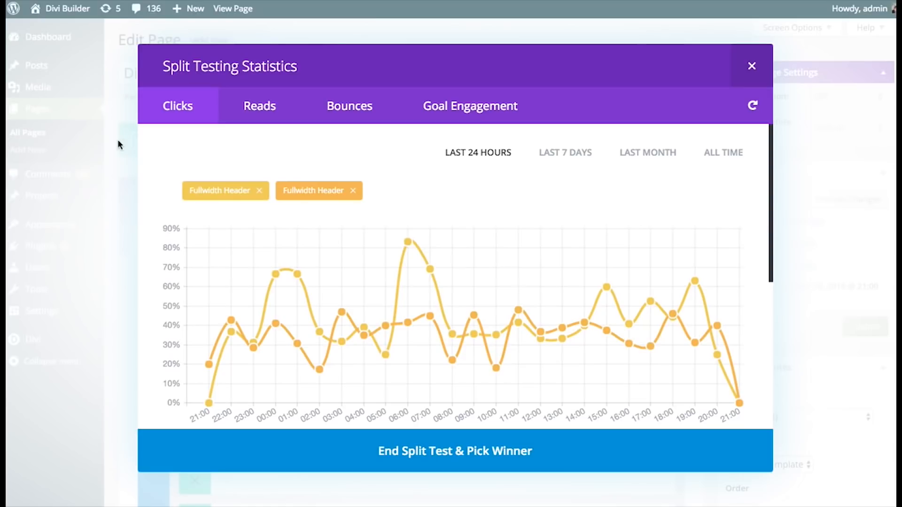
Review the Reads graph, then examine the Bounces graph and its summary data for both Fullwidth Headers
{"action": "left_click", "coordinate": [256, 112]}
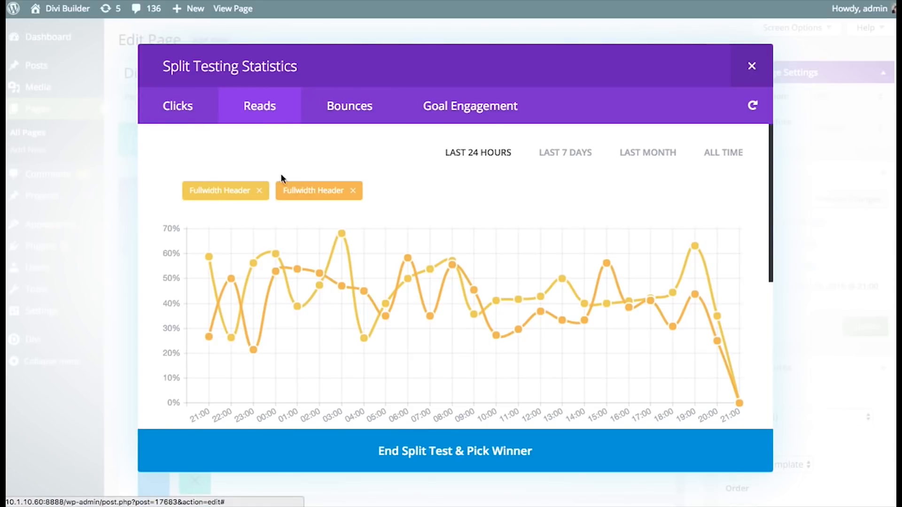
{"action": "left_click", "coordinate": [372, 118]}
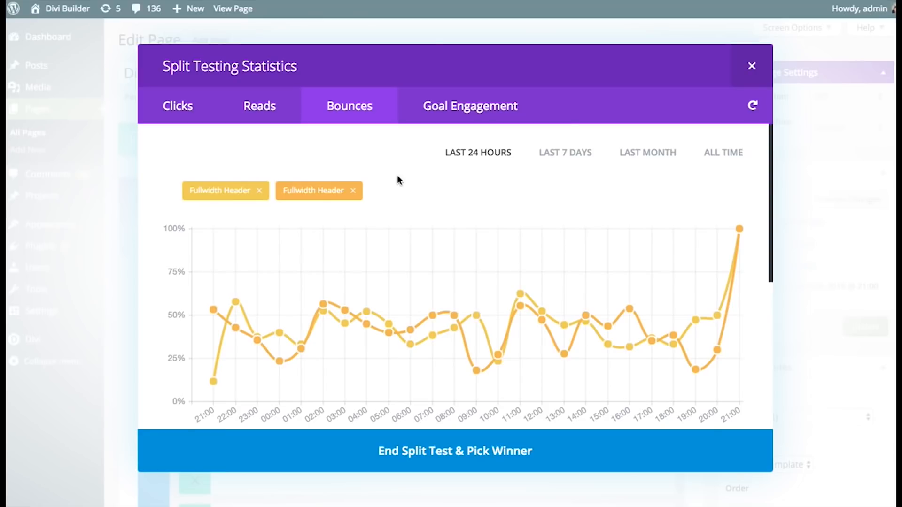
{"action": "scroll", "coordinate": [480, 217], "scroll_direction": "down", "scroll_amount": 5}
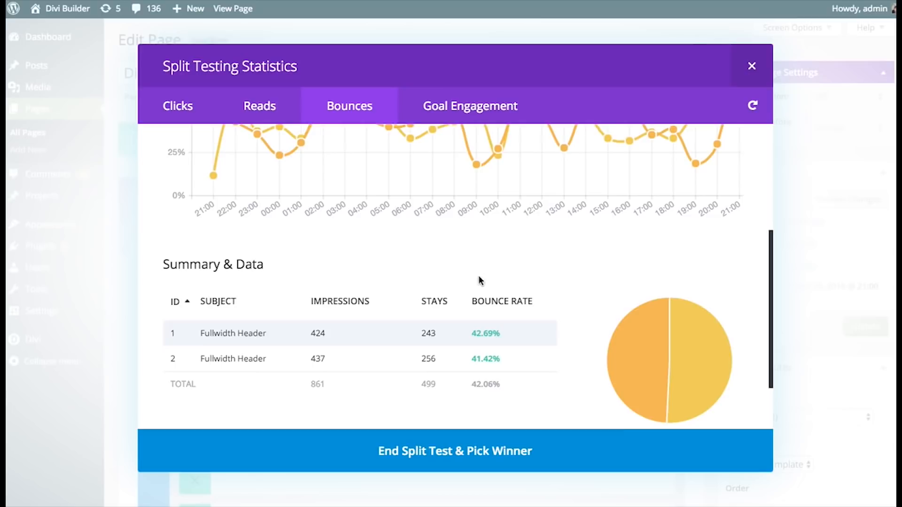
{"action": "scroll", "coordinate": [477, 280], "scroll_direction": "up", "scroll_amount": 5}
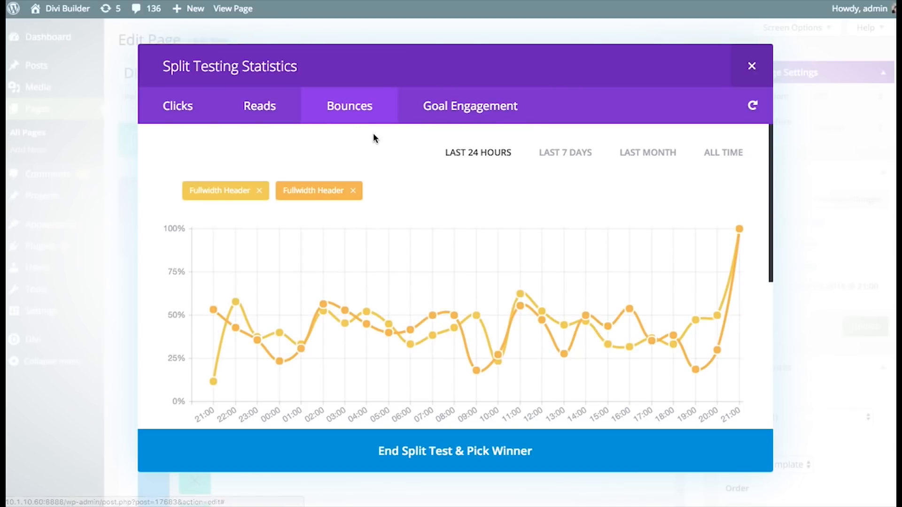
Examine the Goal Engagement graph and go back through Bounces and Reads to the Clicks statistics
{"action": "left_click", "coordinate": [469, 107]}
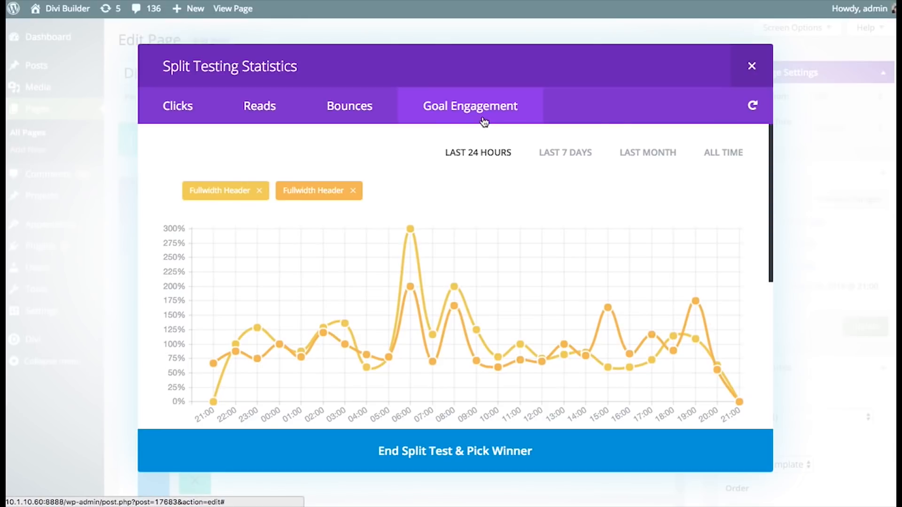
{"action": "left_click", "coordinate": [367, 117]}
{"action": "left_click", "coordinate": [260, 113]}
{"action": "left_click", "coordinate": [202, 114]}
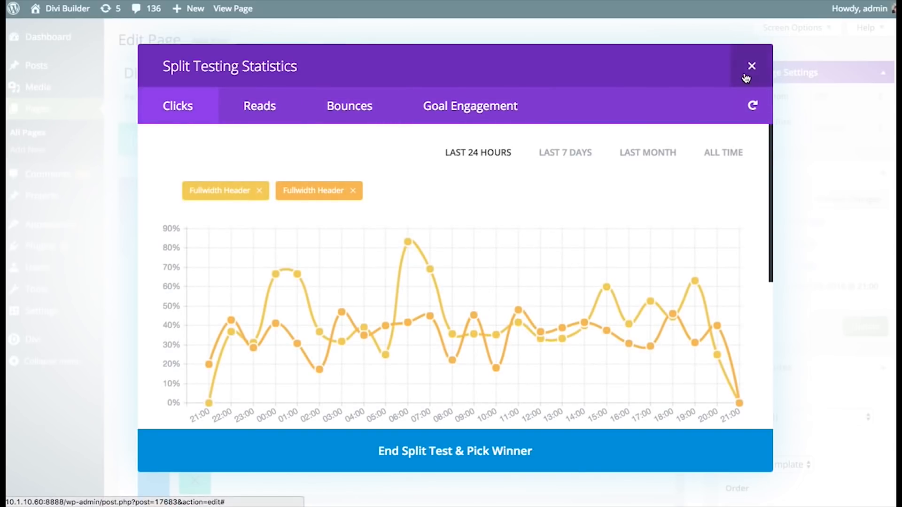
Leave the split testing statistics and check the split testing options in the Divi Builder Settings without changing them
{"action": "scroll", "coordinate": [554, 242], "scroll_direction": "down", "scroll_amount": 5}
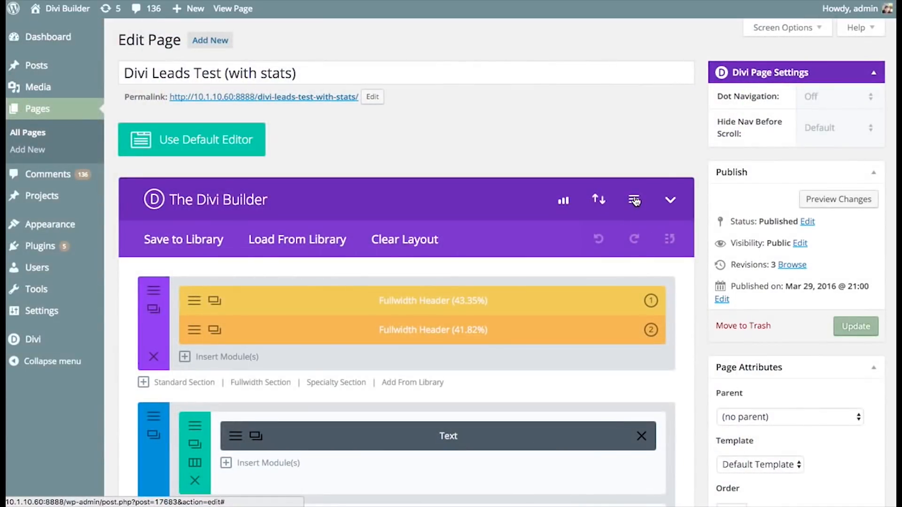
{"action": "left_click", "coordinate": [636, 201]}
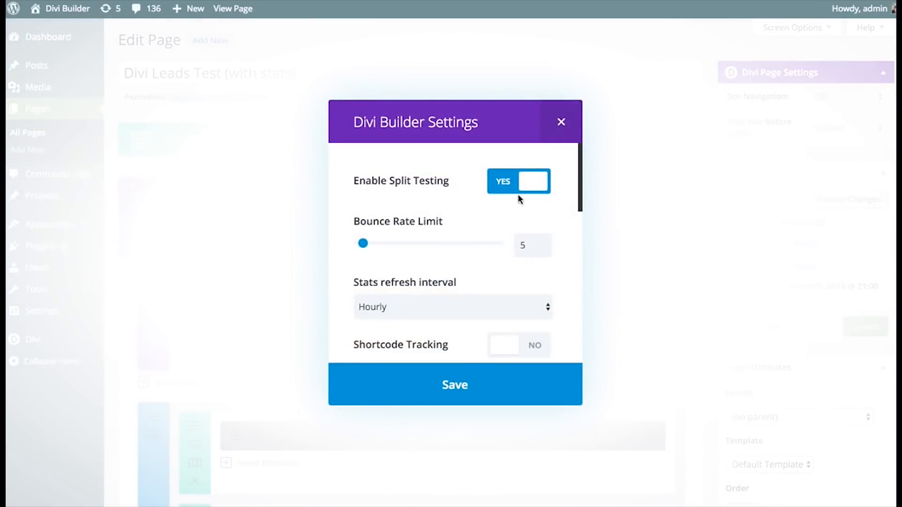
{"action": "left_click", "coordinate": [561, 122]}
End the split test, keep the first Fullwidth Header (43.35%) as the winner, and update the page
{"action": "right_click", "coordinate": [370, 307]}
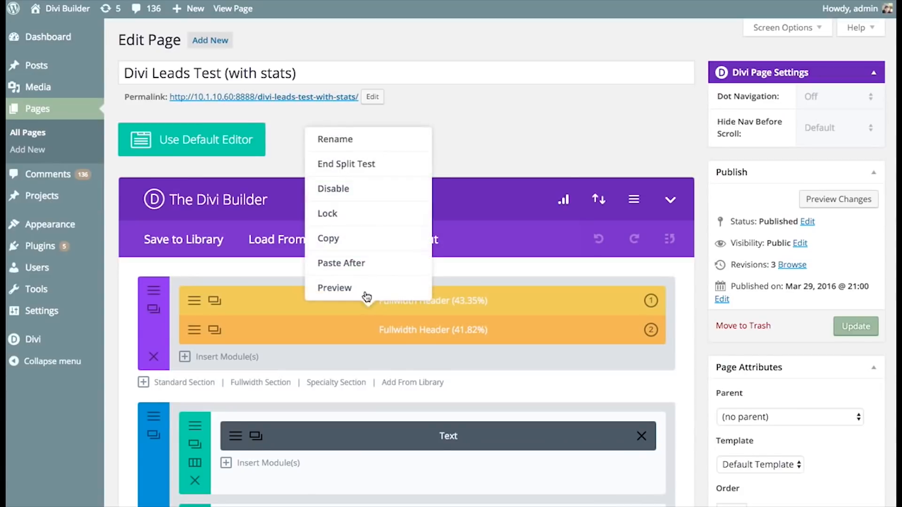
{"action": "left_click", "coordinate": [367, 168]}
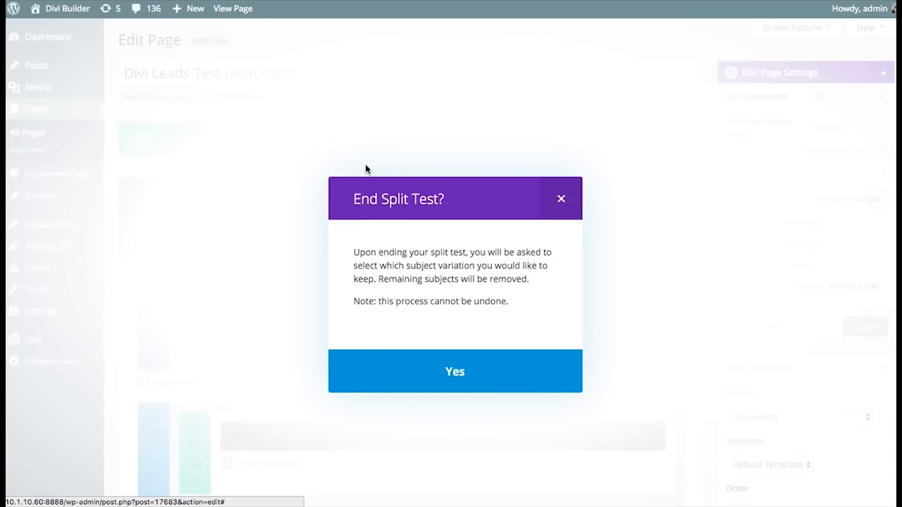
{"action": "left_click", "coordinate": [443, 372]}
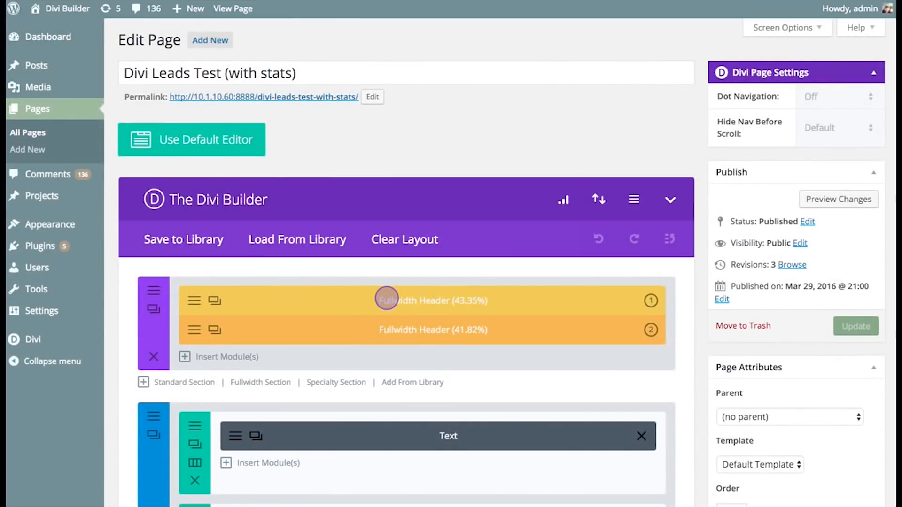
{"action": "left_click", "coordinate": [387, 299]}
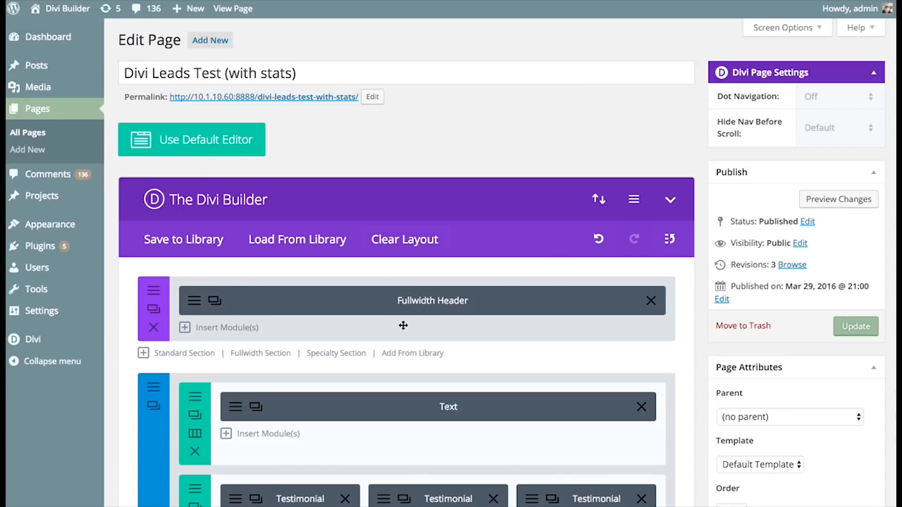
{"action": "left_click", "coordinate": [851, 328]}
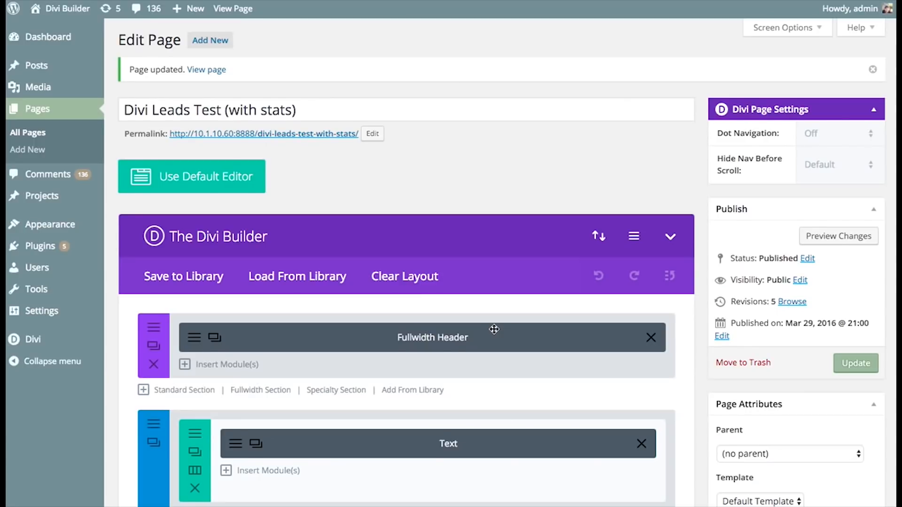
Start a new split test on the Call To Action module and select that same module as the goal
{"action": "scroll", "coordinate": [494, 329], "scroll_direction": "down", "scroll_amount": 3}
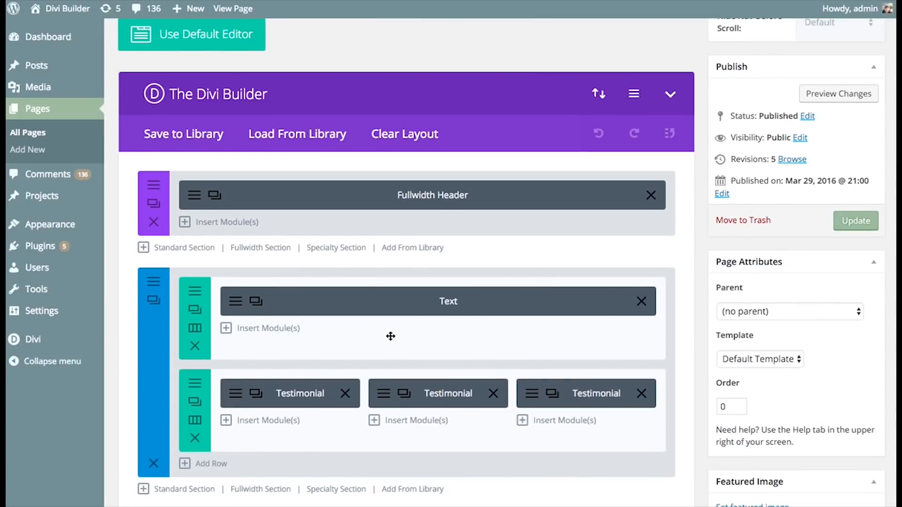
{"action": "scroll", "coordinate": [381, 336], "scroll_direction": "down", "scroll_amount": 4}
{"action": "mouse_move", "coordinate": [383, 419]}
{"action": "left_mouse_down"}
{"action": "mouse_move", "coordinate": [394, 411]}
{"action": "mouse_move", "coordinate": [383, 411]}
{"action": "left_mouse_up"}
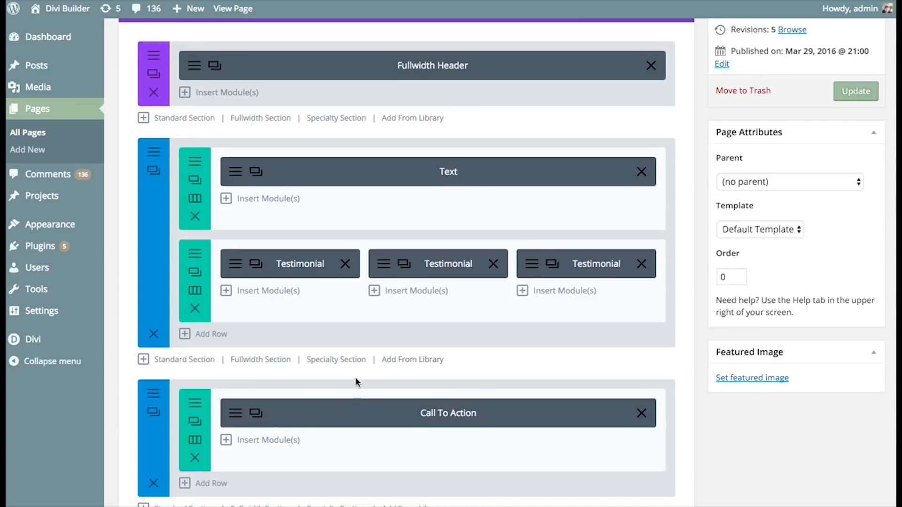
{"action": "left_click_drag", "start_coordinate": [410, 419], "coordinate": [430, 414]}
{"action": "right_click", "coordinate": [381, 412]}
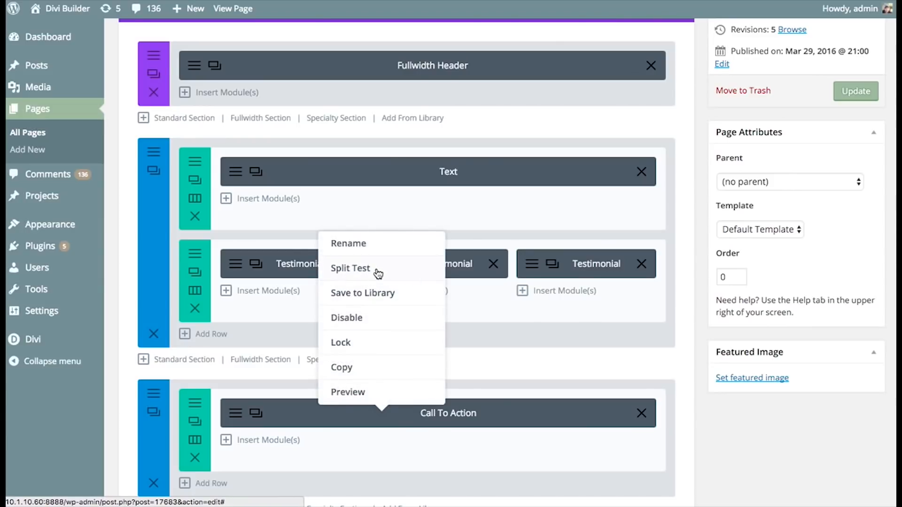
{"action": "left_click", "coordinate": [376, 267]}
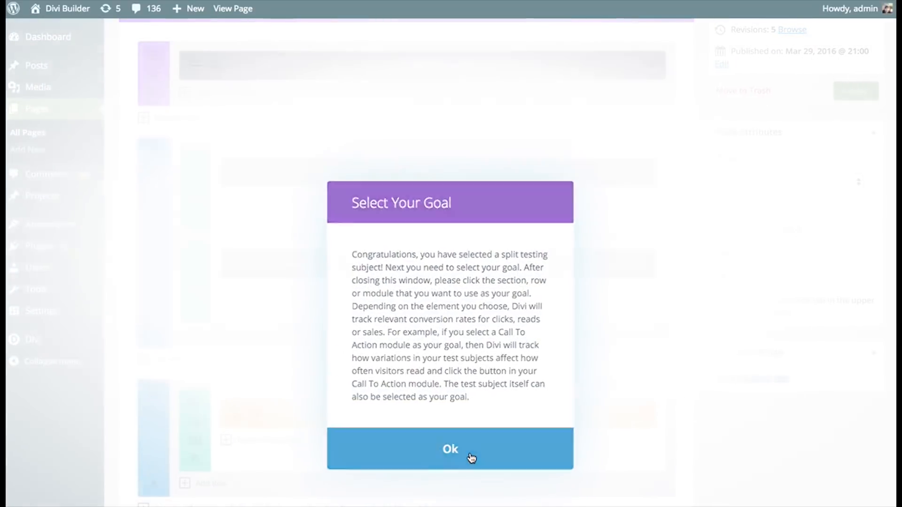
{"action": "left_click", "coordinate": [471, 456]}
{"action": "left_click", "coordinate": [375, 412]}
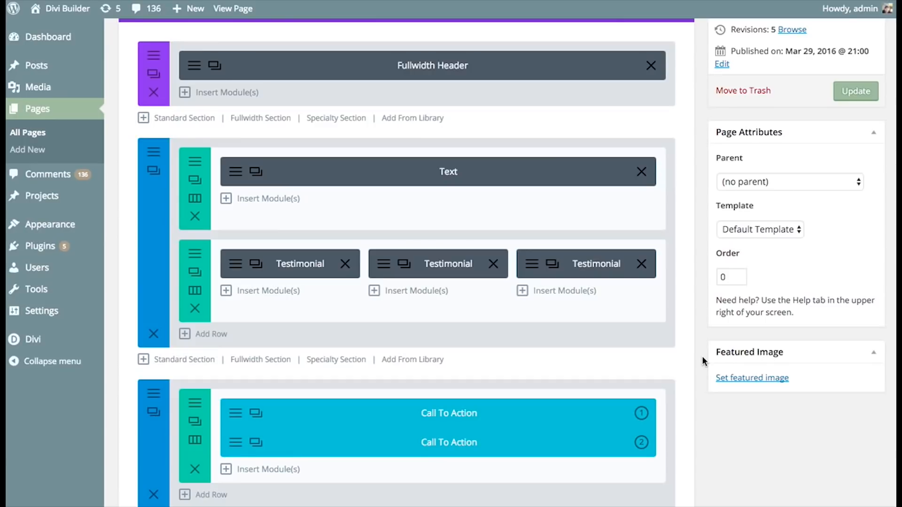
In the second Call To Action variation's advanced design settings, enable custom button styles and increase the button text size
{"action": "left_click_drag", "start_coordinate": [423, 441], "coordinate": [496, 444]}
{"action": "left_click", "coordinate": [256, 442]}
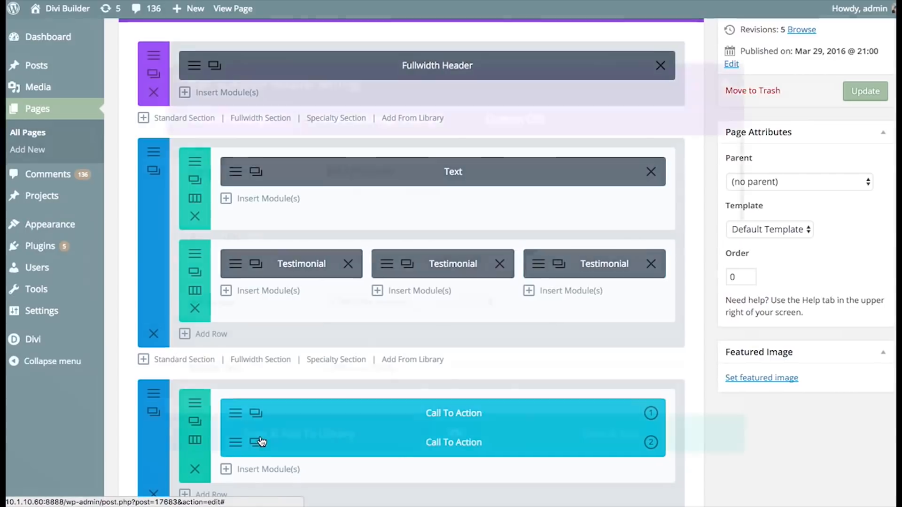
{"action": "left_click", "coordinate": [370, 121]}
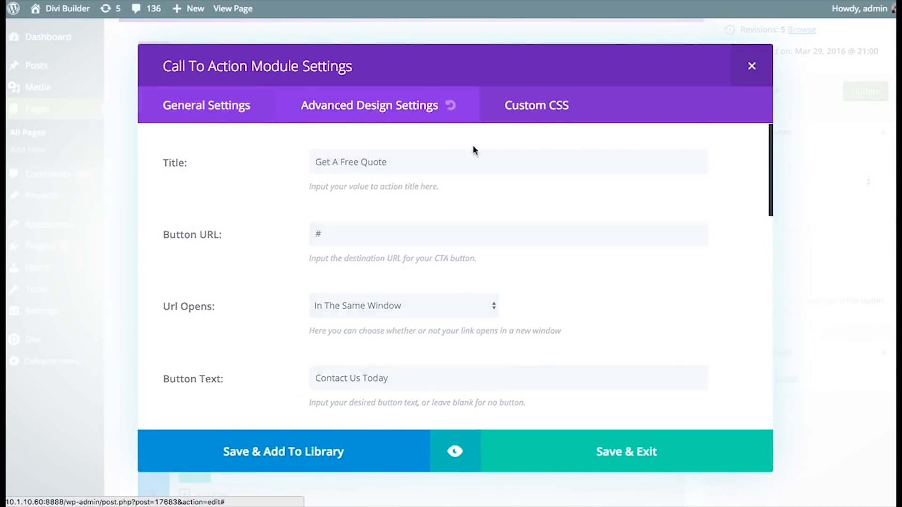
{"action": "left_click_drag", "start_coordinate": [769, 147], "coordinate": [637, 427]}
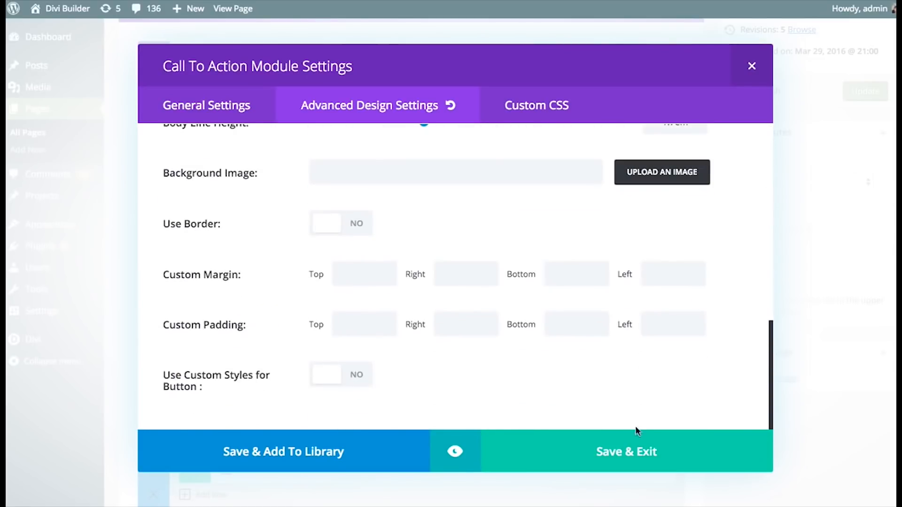
{"action": "left_click", "coordinate": [372, 390]}
{"action": "left_click_drag", "start_coordinate": [770, 240], "coordinate": [766, 286]}
{"action": "left_click_drag", "start_coordinate": [379, 207], "coordinate": [413, 207]}
Set the second Call To Action variation's button background color to green #7cda24
{"action": "scroll", "coordinate": [562, 249], "scroll_direction": "down", "scroll_amount": 1}
{"action": "scroll", "coordinate": [562, 253], "scroll_direction": "down", "scroll_amount": 3}
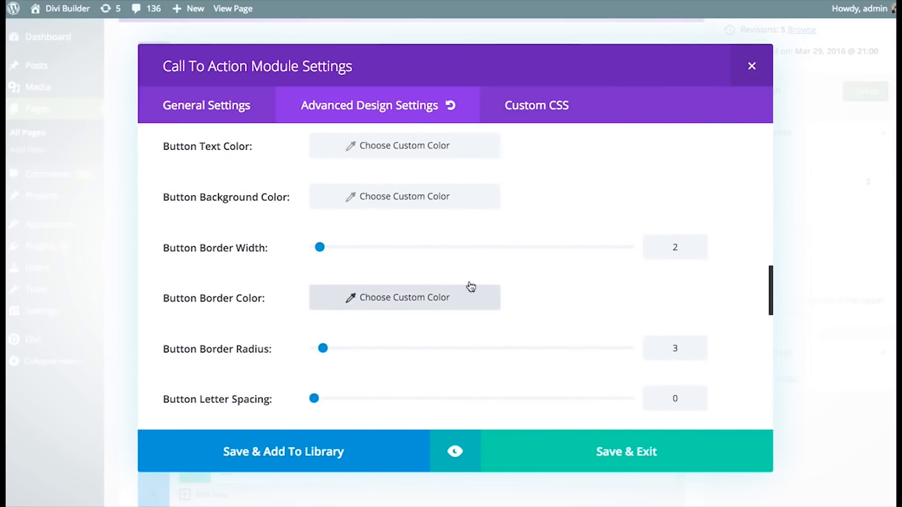
{"action": "left_click", "coordinate": [415, 208]}
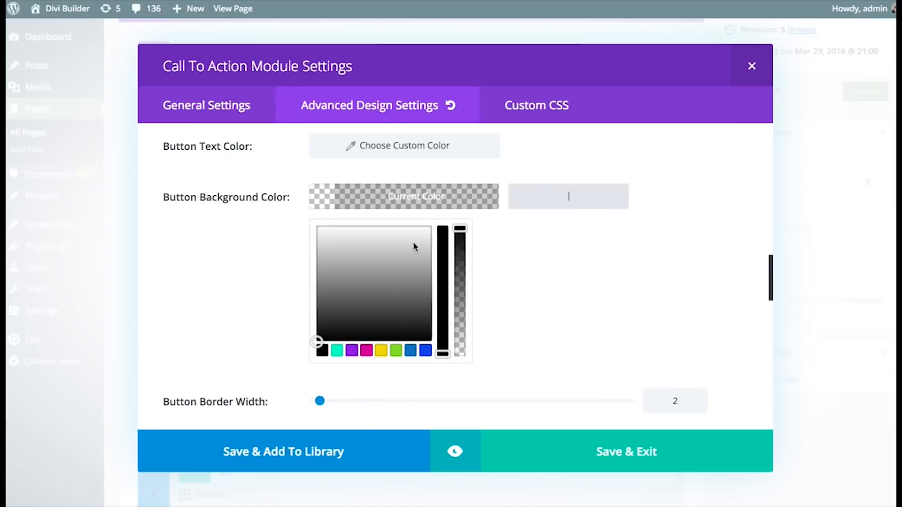
{"action": "left_click", "coordinate": [396, 350]}
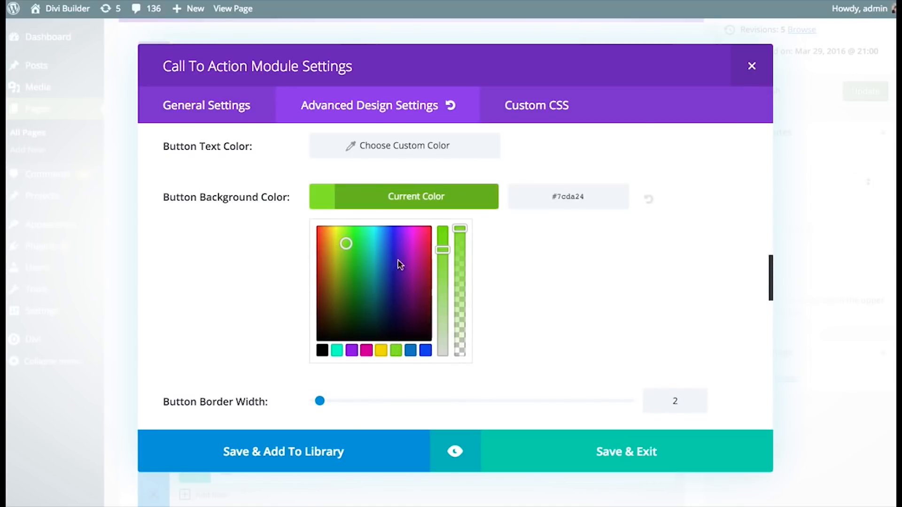
{"action": "left_click", "coordinate": [408, 208]}
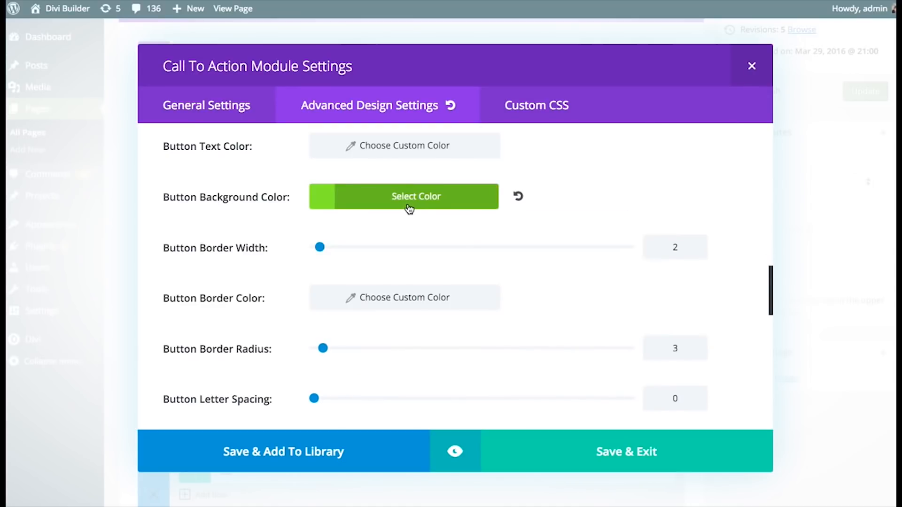
Preview the restyled Call To Action, save its module settings, and update the page
{"action": "left_click", "coordinate": [456, 452]}
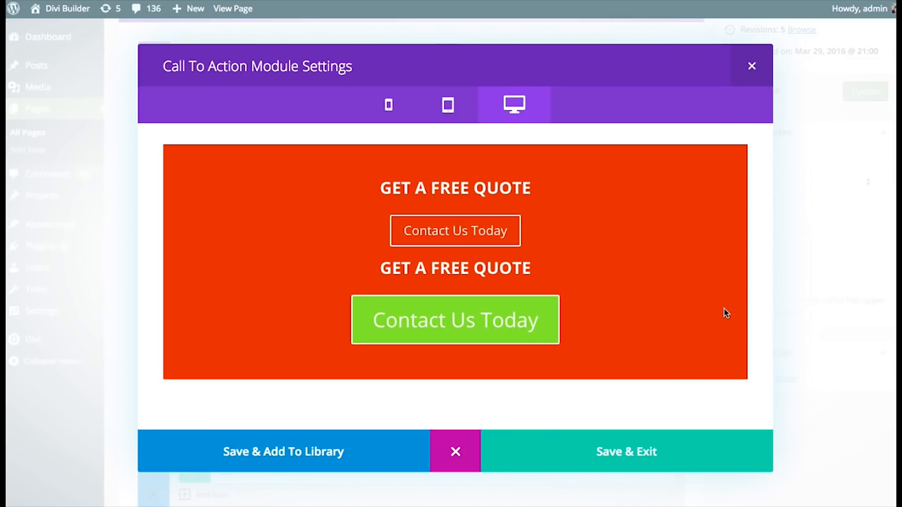
{"action": "left_click", "coordinate": [655, 455]}
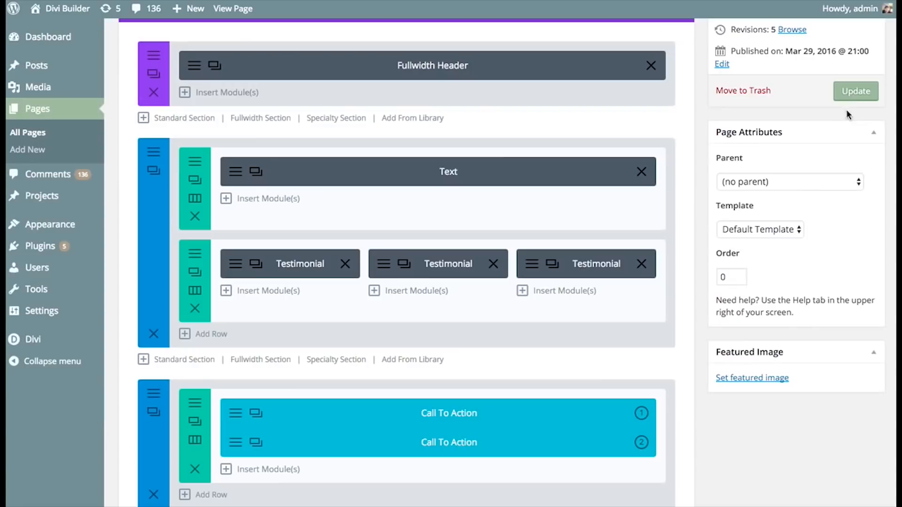
{"action": "left_click", "coordinate": [849, 94]}
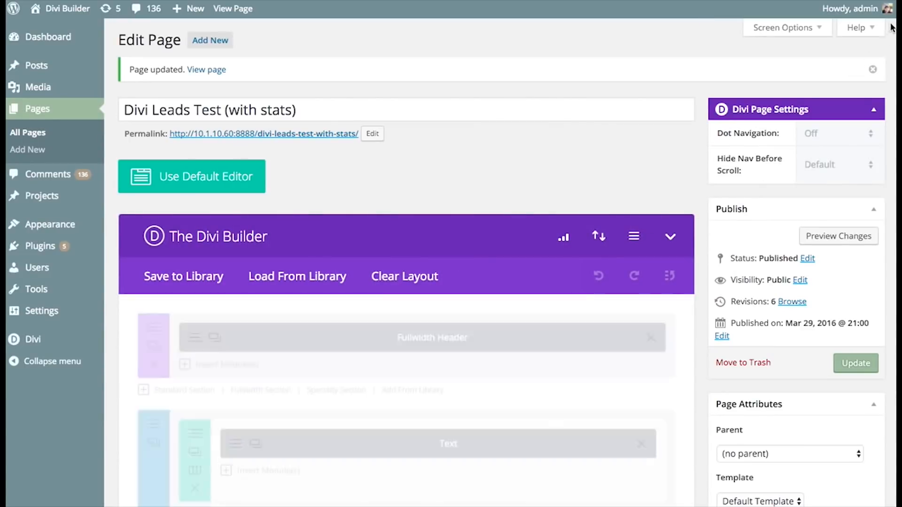
{"action": "left_click_drag", "start_coordinate": [898, 28], "coordinate": [895, 103]}
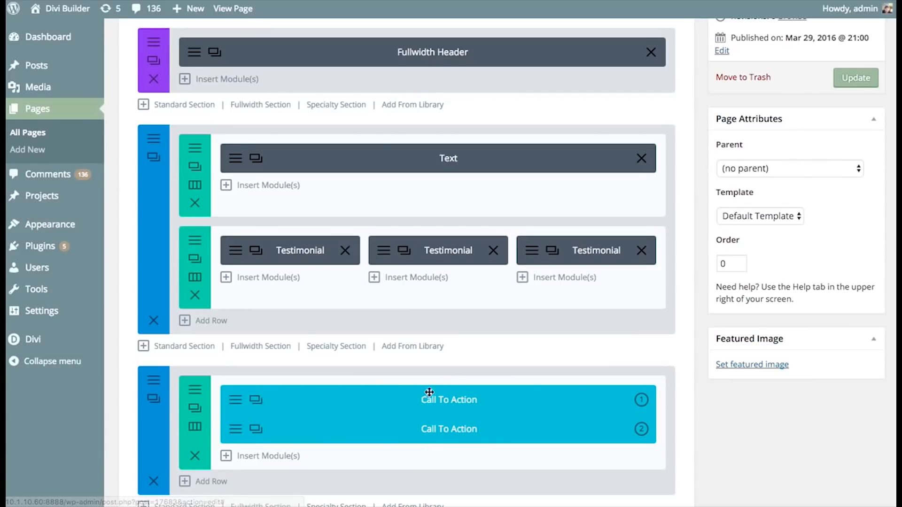
{"action": "scroll", "coordinate": [493, 357], "scroll_direction": "up", "scroll_amount": 6}
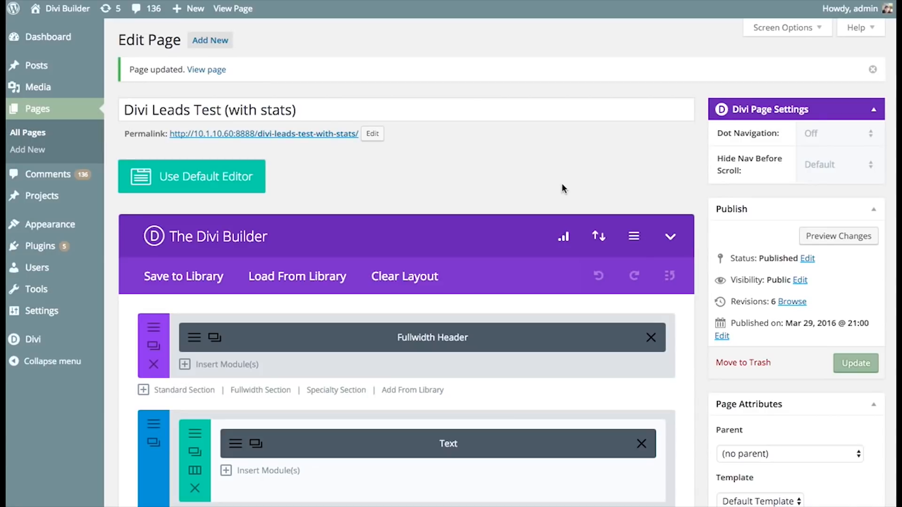
{"action": "scroll", "coordinate": [541, 185], "scroll_direction": "down", "scroll_amount": 8}
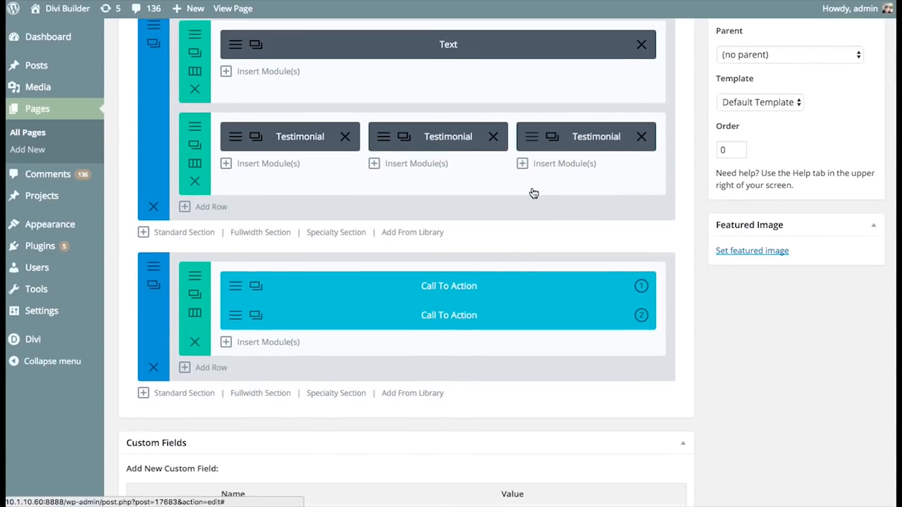
{"action": "scroll", "coordinate": [567, 242], "scroll_direction": "up", "scroll_amount": 5}
{"action": "scroll", "coordinate": [569, 251], "scroll_direction": "up", "scroll_amount": 4}
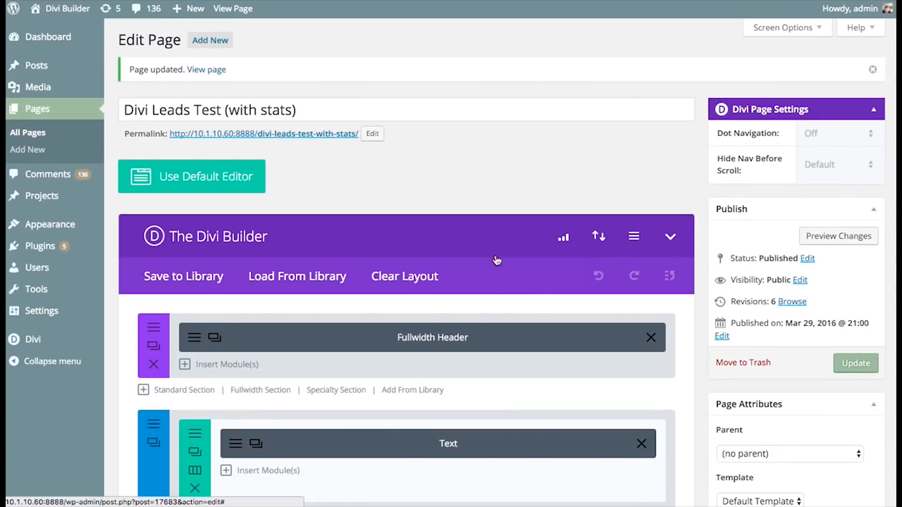
Open the Divi Builder settings and set the split test's bounce rate limit to 3
{"action": "left_click", "coordinate": [633, 238]}
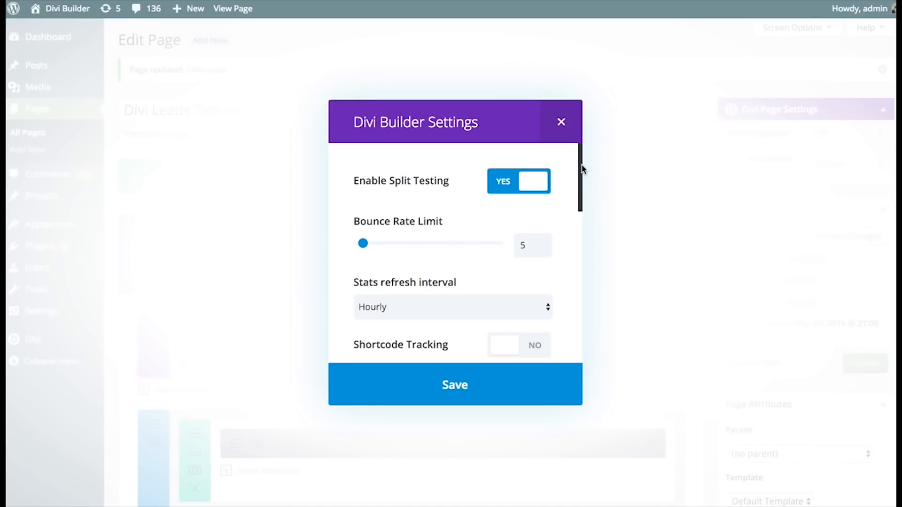
{"action": "scroll", "coordinate": [581, 186], "scroll_direction": "down", "scroll_amount": 2}
{"action": "left_click_drag", "start_coordinate": [581, 186], "coordinate": [583, 180]}
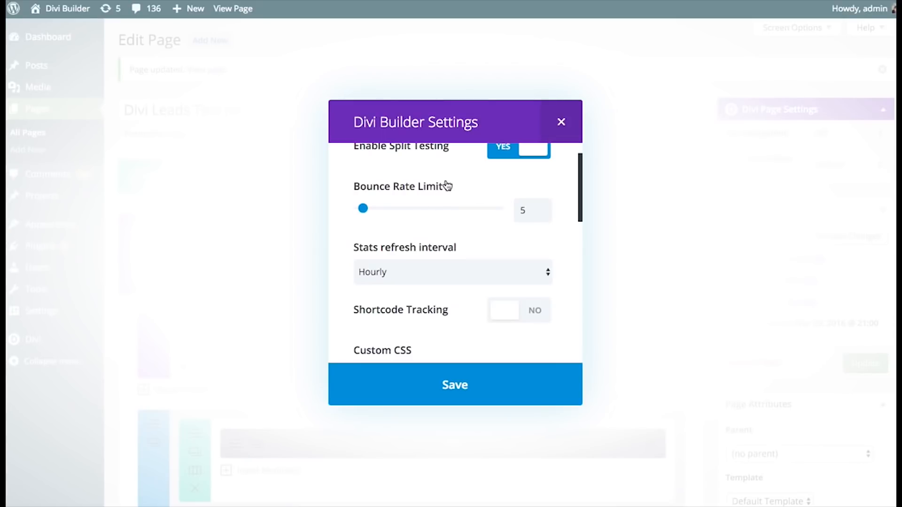
{"action": "left_click", "coordinate": [541, 213]}
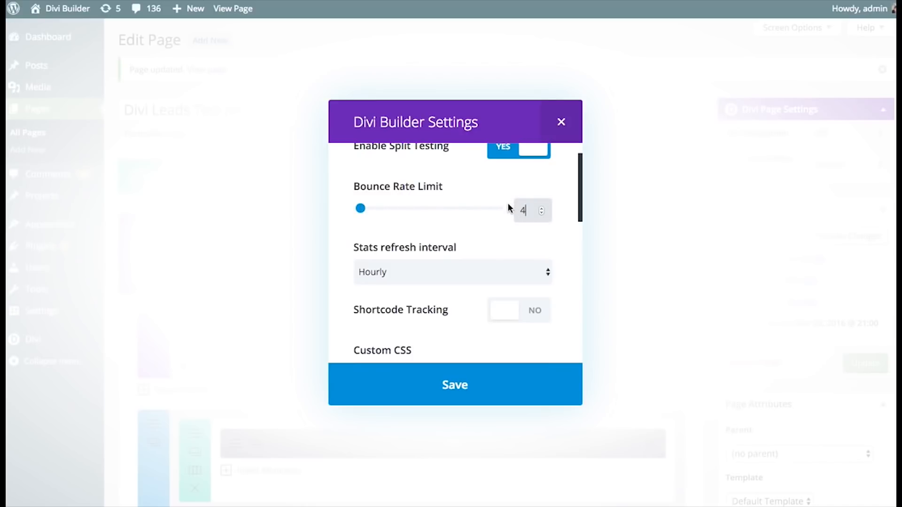
{"action": "key", "text": "Up"}
{"action": "key", "text": "Down"}
{"action": "key", "text": "Down"}
{"action": "key", "text": "Up"}
{"action": "key", "text": "Up"}
{"action": "key", "text": "Up"}
{"action": "key", "text": "Up"}
{"action": "key", "text": "Up"}
{"action": "key", "text": "Up"}
{"action": "key", "text": "Up"}
{"action": "key", "text": "Up"}
{"action": "key", "text": "Up"}
{"action": "key", "text": "Up"}
{"action": "key", "text": "Up"}
{"action": "key", "text": "Up"}
{"action": "key", "text": "Down"}
{"action": "key", "text": "Down"}
{"action": "key", "text": "Down"}
{"action": "key", "text": "Down"}
{"action": "key", "text": "Down"}
{"action": "key", "text": "Down"}
{"action": "key", "text": "Down"}
{"action": "key", "text": "Down"}
{"action": "key", "text": "Down"}
{"action": "key", "text": "Down"}
{"action": "key", "text": "Down"}
{"action": "key", "text": "Down"}
Set the stats refresh interval to Daily and enable shortcode tracking for the split test
{"action": "scroll", "coordinate": [470, 247], "scroll_direction": "down", "scroll_amount": 1}
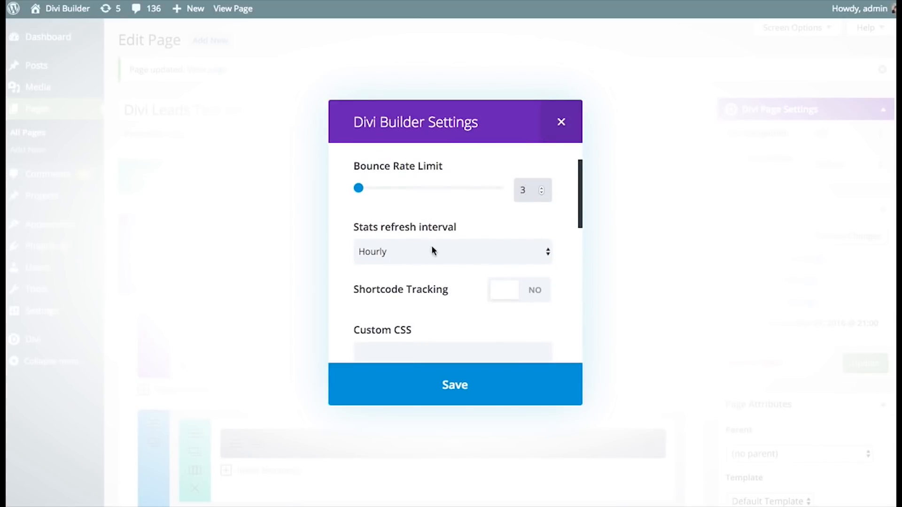
{"action": "left_click", "coordinate": [398, 252]}
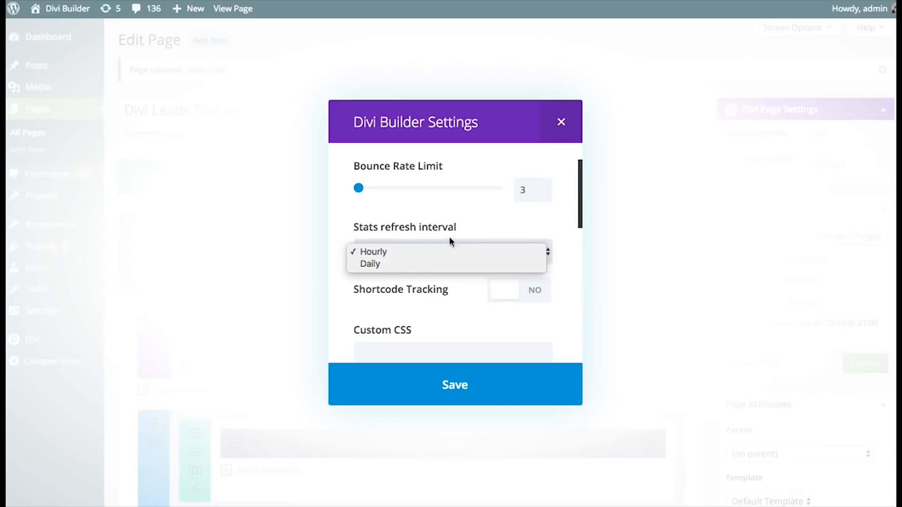
{"action": "left_click", "coordinate": [390, 264]}
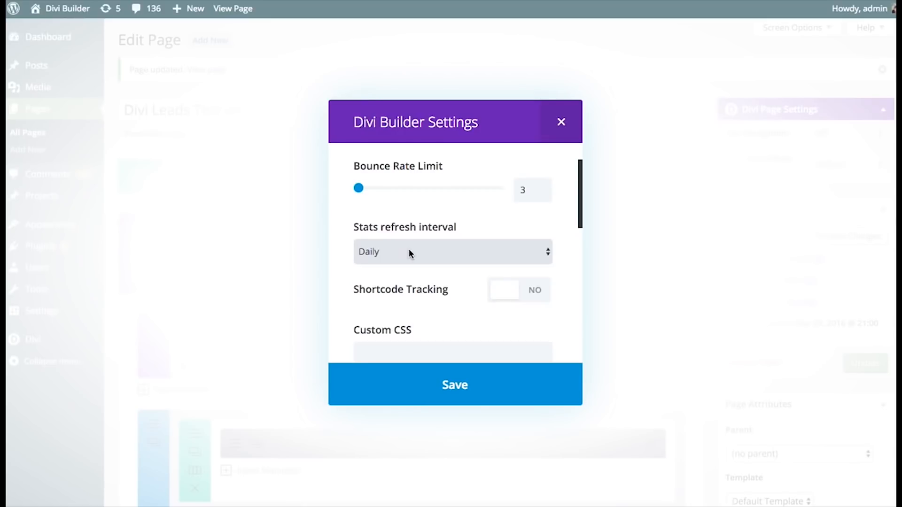
{"action": "left_click", "coordinate": [408, 252]}
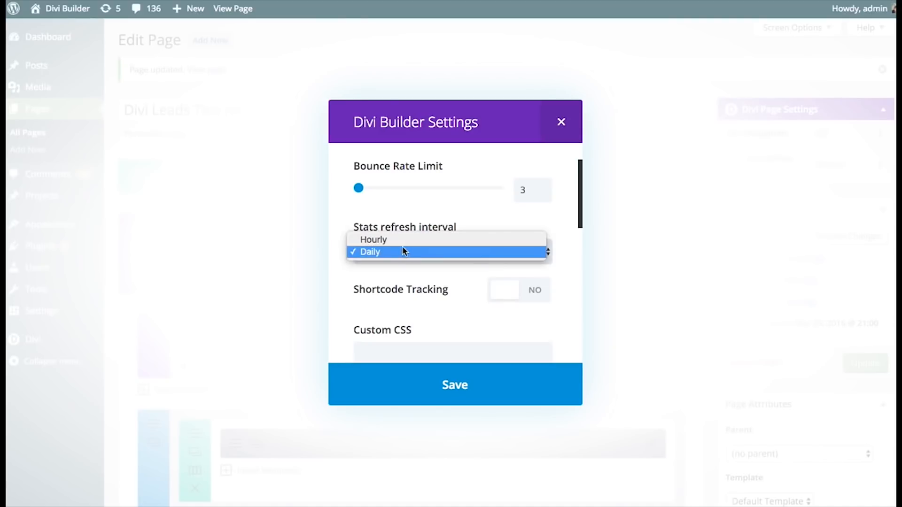
{"action": "left_click", "coordinate": [382, 254]}
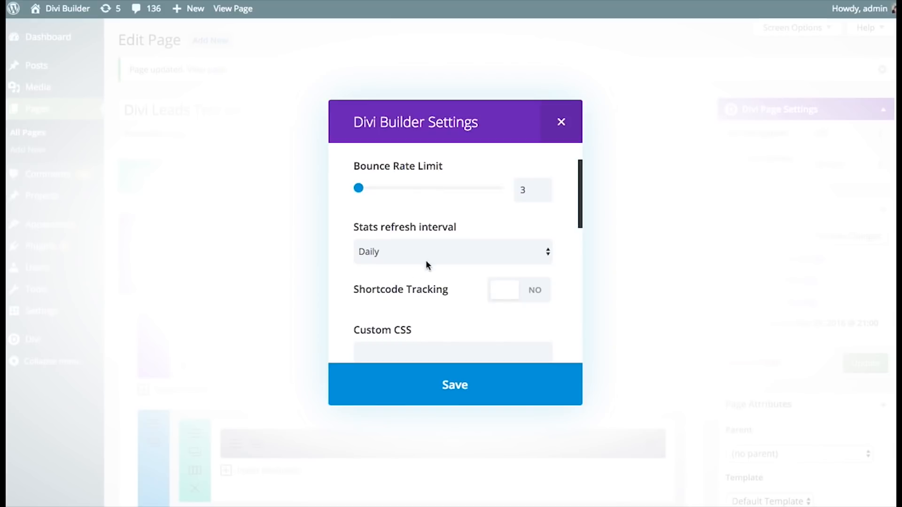
{"action": "scroll", "coordinate": [416, 290], "scroll_direction": "down", "scroll_amount": 3}
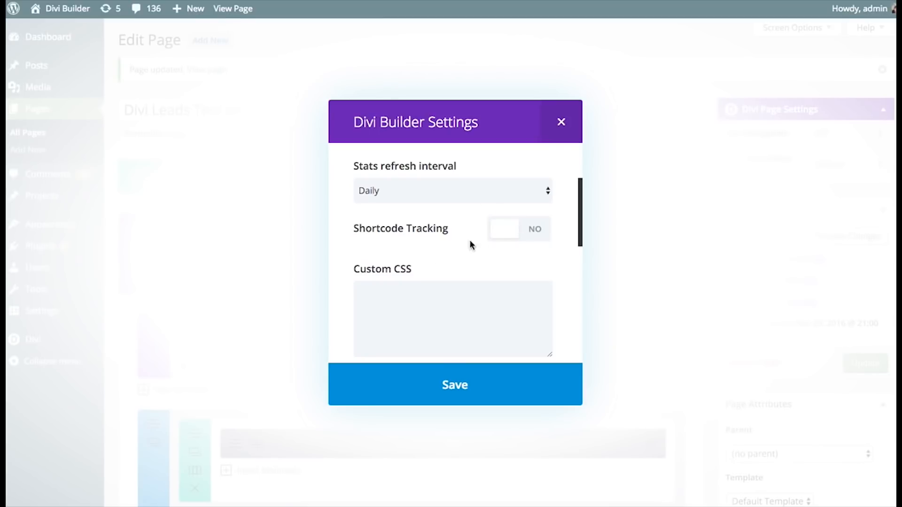
{"action": "left_click", "coordinate": [514, 239]}
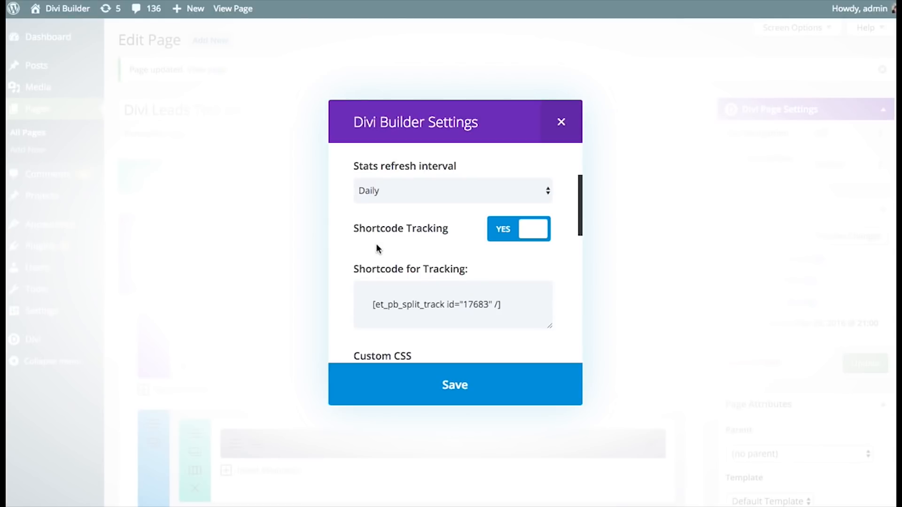
Select the full tracking shortcode text and save the Divi Builder settings
{"action": "right_click", "coordinate": [428, 305]}
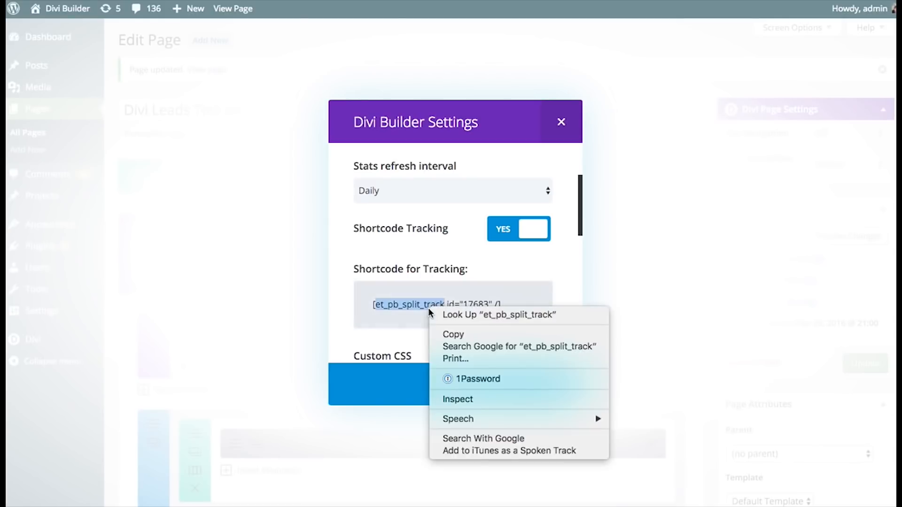
{"action": "left_click", "coordinate": [378, 305]}
{"action": "left_click_drag", "start_coordinate": [372, 305], "coordinate": [509, 307]}
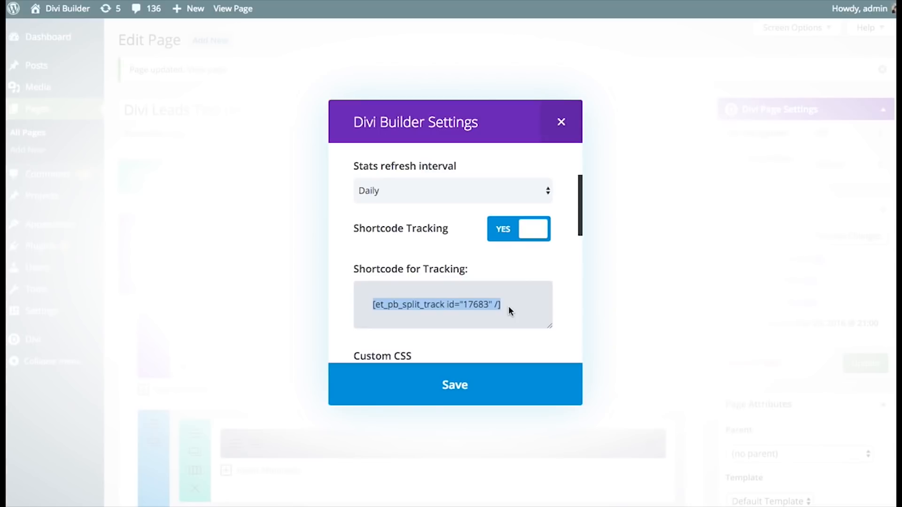
{"action": "left_click_drag", "start_coordinate": [508, 305], "coordinate": [376, 308]}
{"action": "left_click", "coordinate": [370, 311]}
{"action": "triple_click", "coordinate": [369, 311]}
{"action": "mouse_move", "coordinate": [514, 306]}
{"action": "left_mouse_down"}
{"action": "mouse_move", "coordinate": [370, 307]}
{"action": "mouse_move", "coordinate": [508, 306]}
{"action": "left_mouse_up"}
{"action": "left_click", "coordinate": [499, 393]}
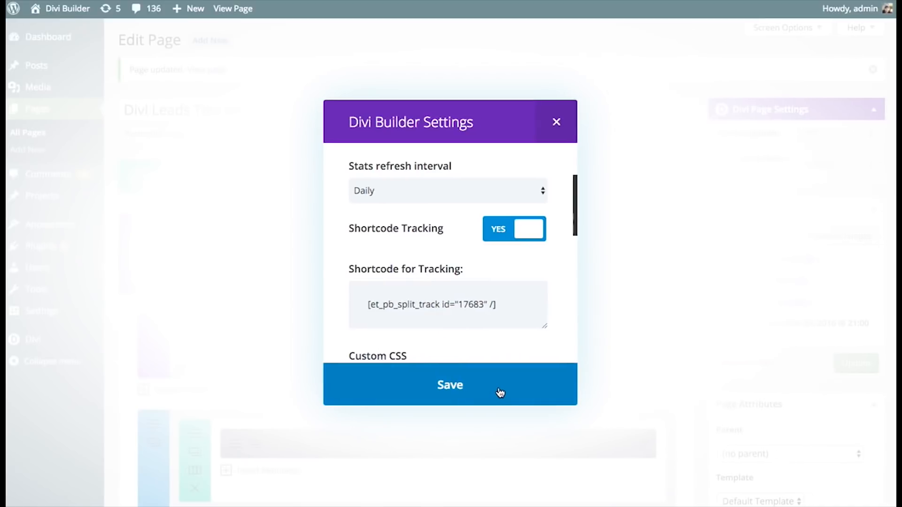